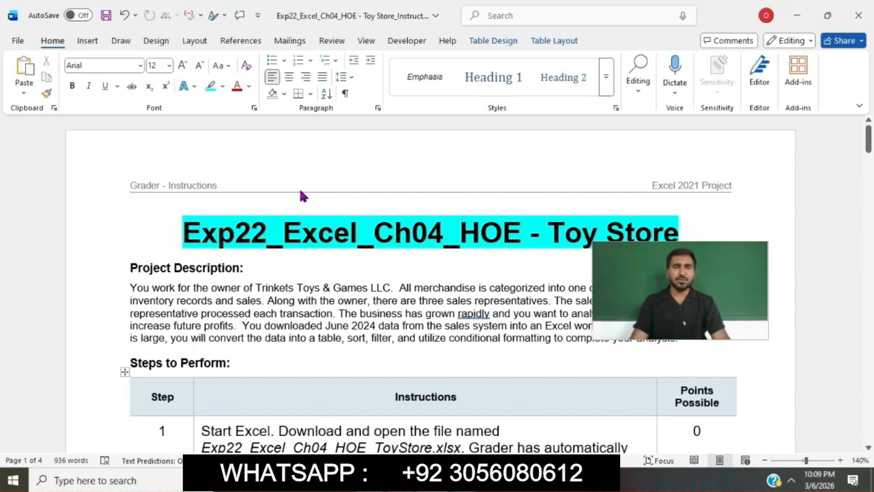
Step: Highlight the step 1 instruction text in turquoise in the instructions table
scroll(299, 188, "down", 5)
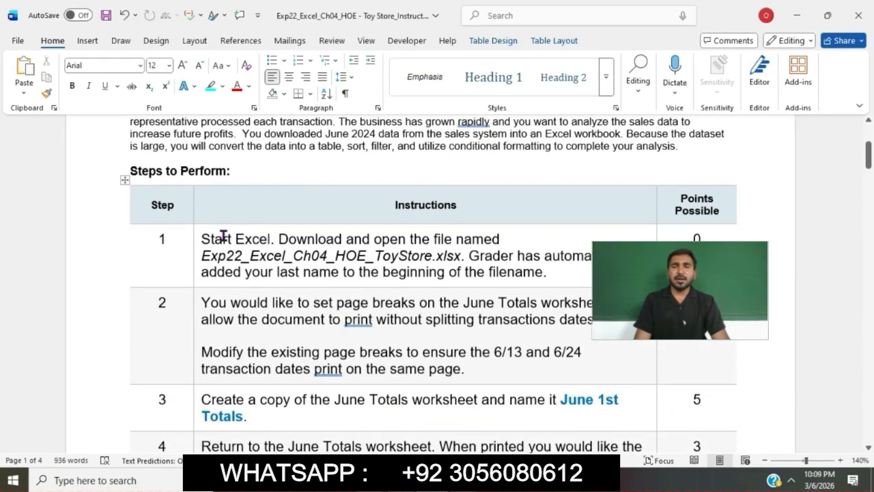
left_click(194, 242)
left_click(252, 220)
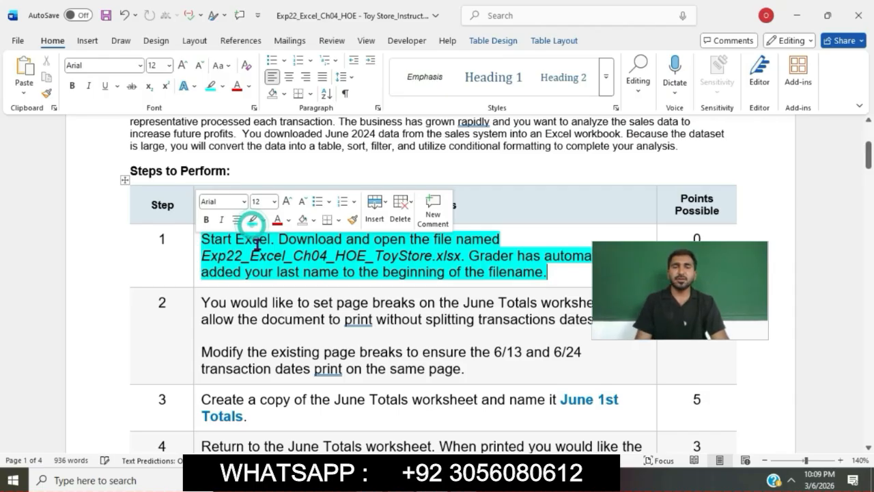
left_click(256, 243)
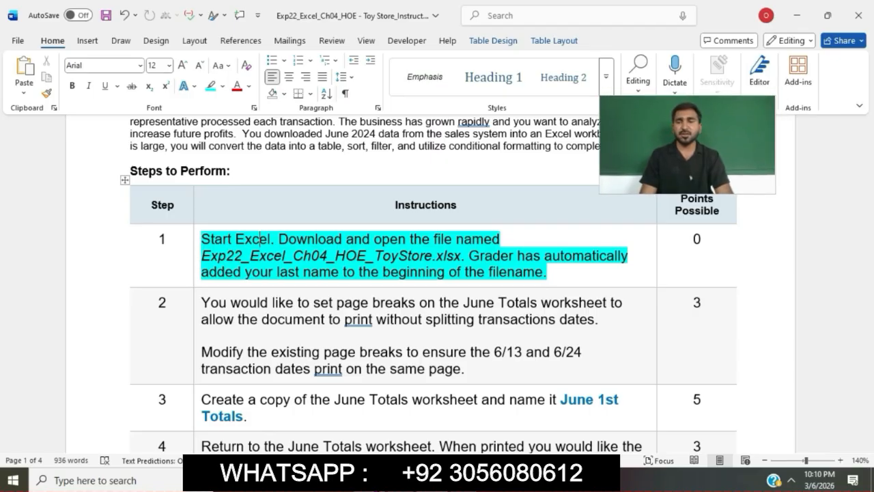
Step: Switch to the file folder, open the Exp22_Excel_Ch04_HOE_ToyStore workbook in Excel and enable editing
key("alt+Tab")
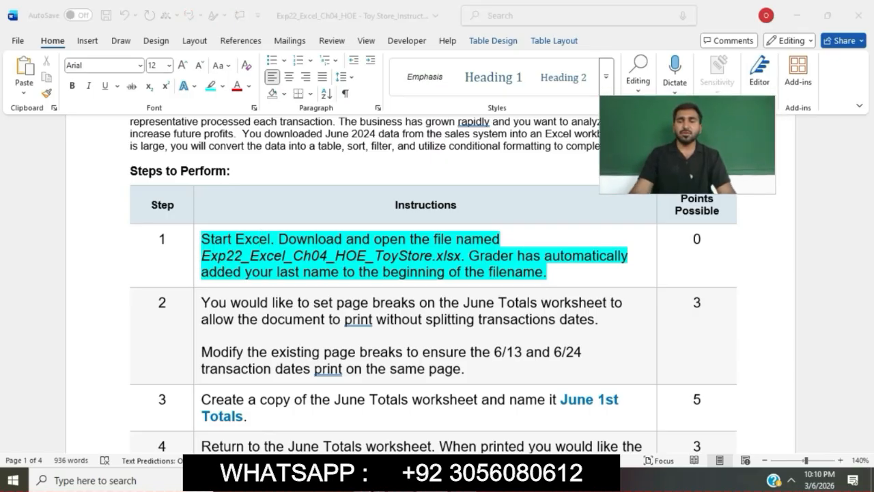
double_click(388, 141)
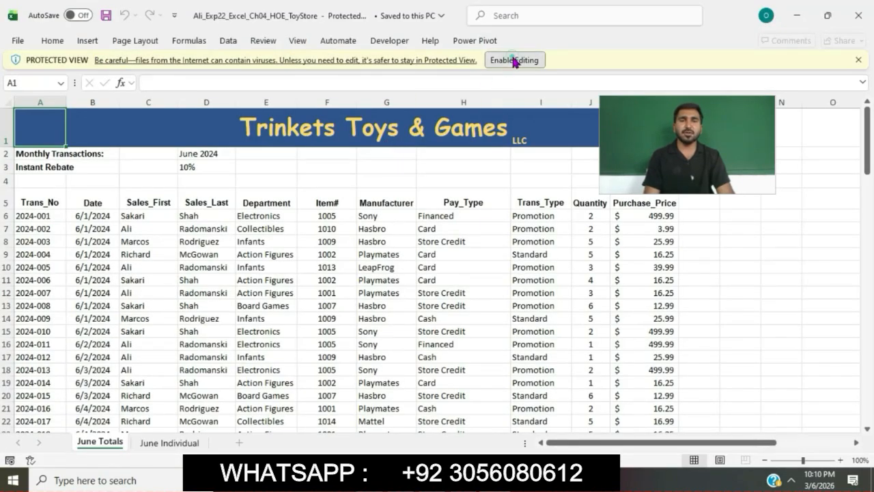
left_click(514, 59)
Step: Switch back to the Word instructions and highlight the whole step 2 text about page breaks in turquoise
key("alt+Tab")
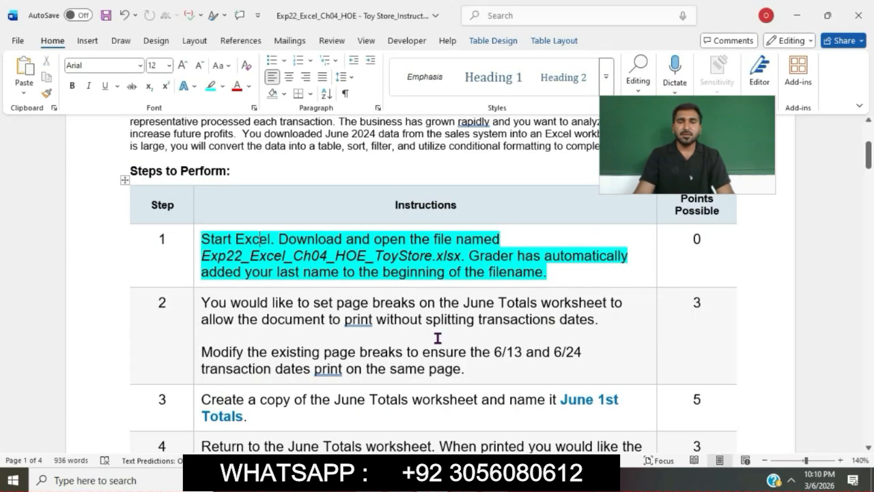
scroll(439, 264, "down", 3)
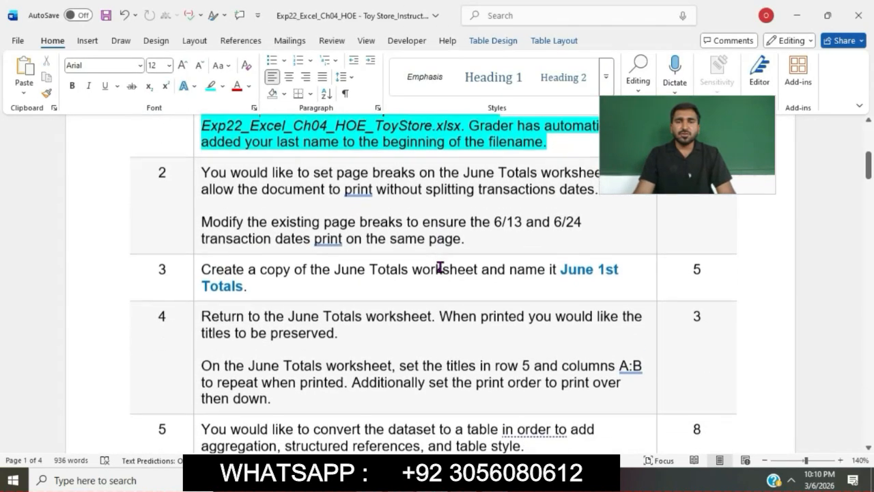
left_click(197, 173)
left_click(254, 148)
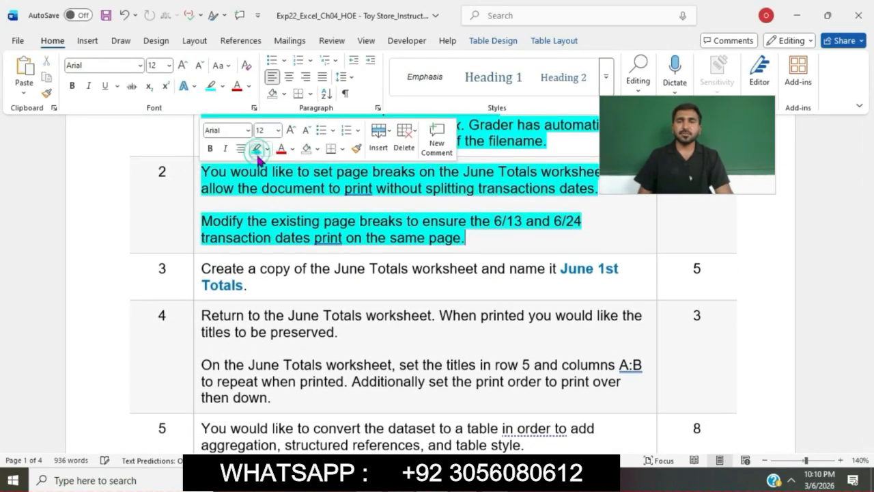
left_click(268, 205)
scroll(269, 205, "up", 3)
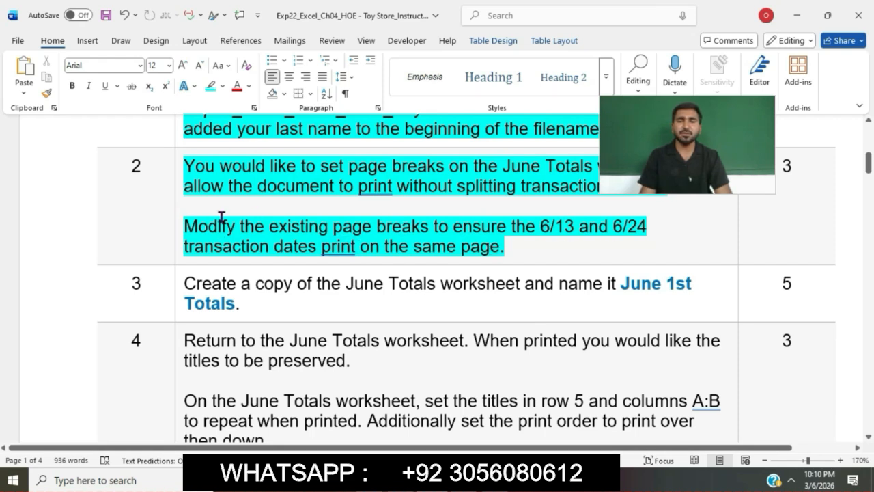
left_click_drag(183, 226, 510, 248)
Step: Switch to Excel, show June Totals in Page Break Preview and move the vertical page break to the outer edge of column K
left_click(511, 480)
left_click(280, 326)
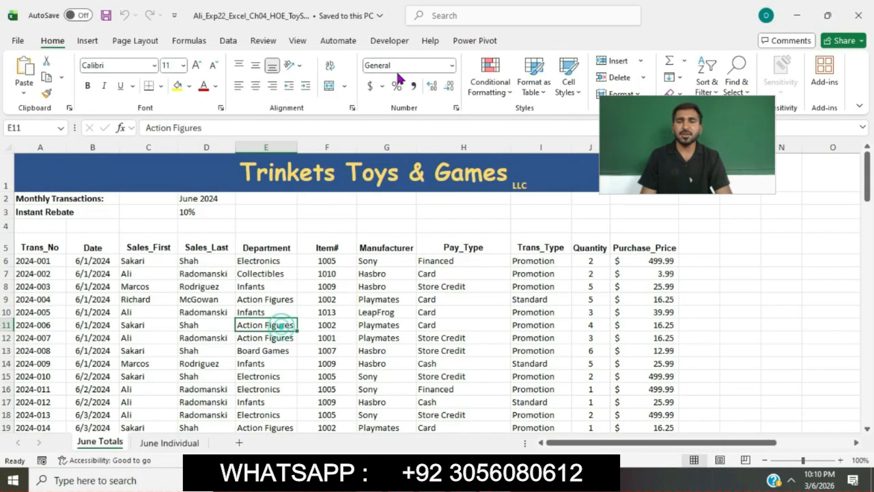
left_click(298, 41)
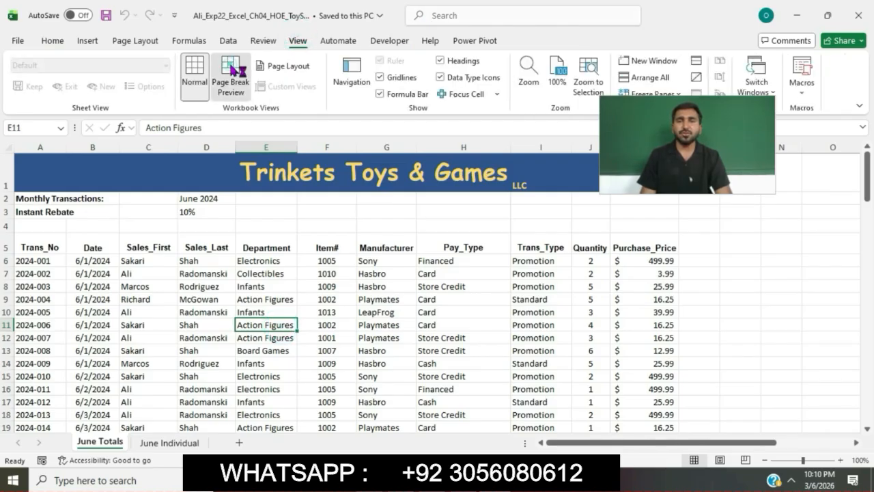
left_click(233, 69)
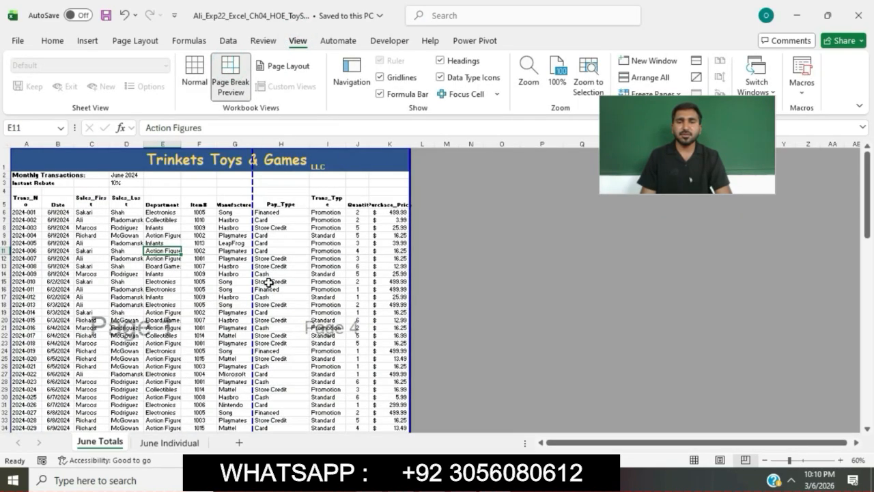
left_click_drag(251, 281, 409, 285)
Step: Move the horizontal page break on June Totals up to between rows 41 and 42, directly above the first 6/13 transaction
key("alt+Tab")
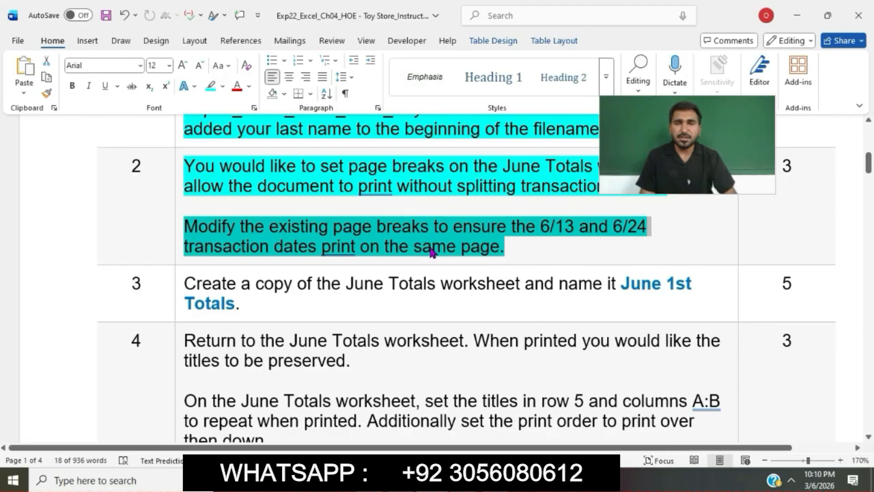
key("alt+Tab")
scroll(346, 327, "down", 5)
scroll(346, 328, "down", 7)
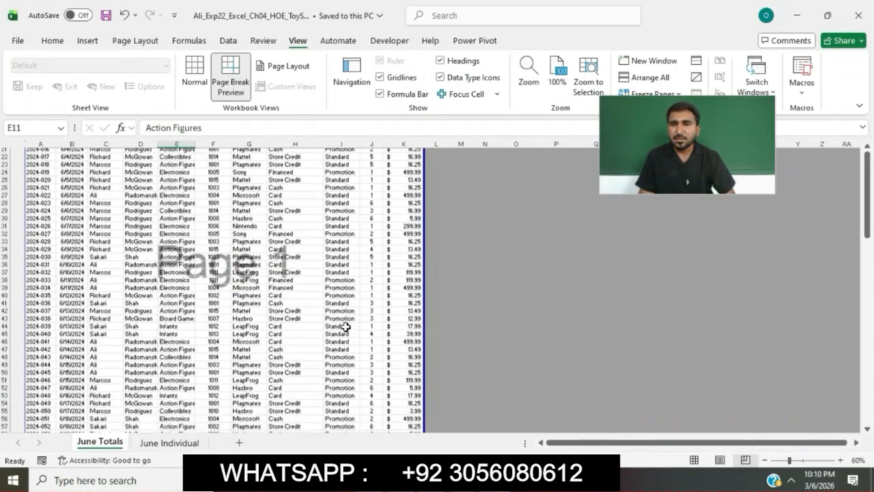
scroll(345, 328, "down", 7)
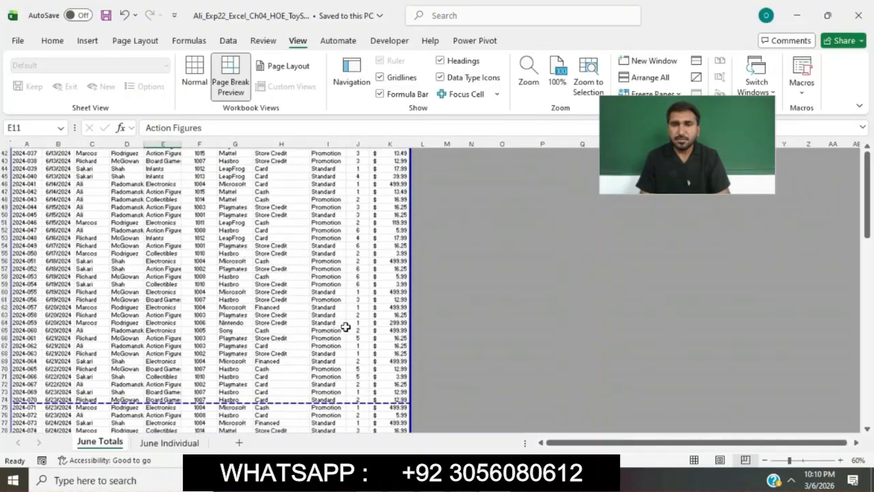
scroll(286, 340, "down", 1)
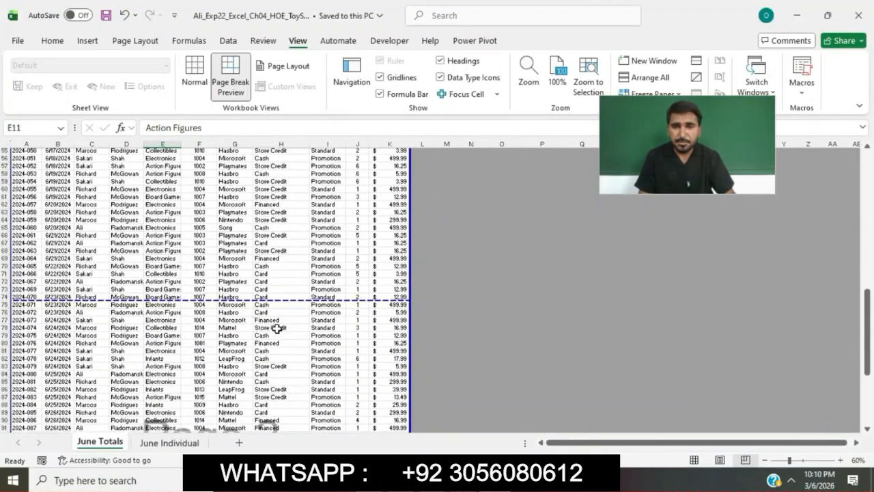
left_click_drag(215, 298, 216, 216)
scroll(217, 213, "up", 6)
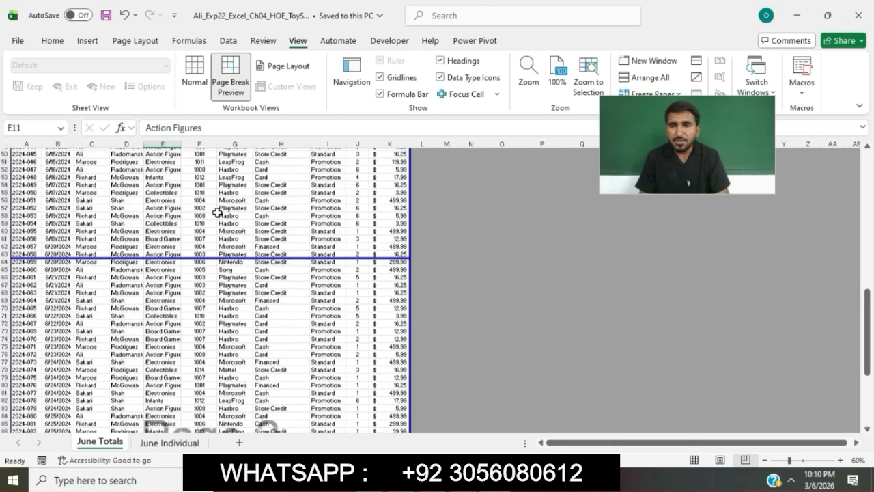
left_click_drag(215, 352, 209, 226)
scroll(209, 224, "up", 4)
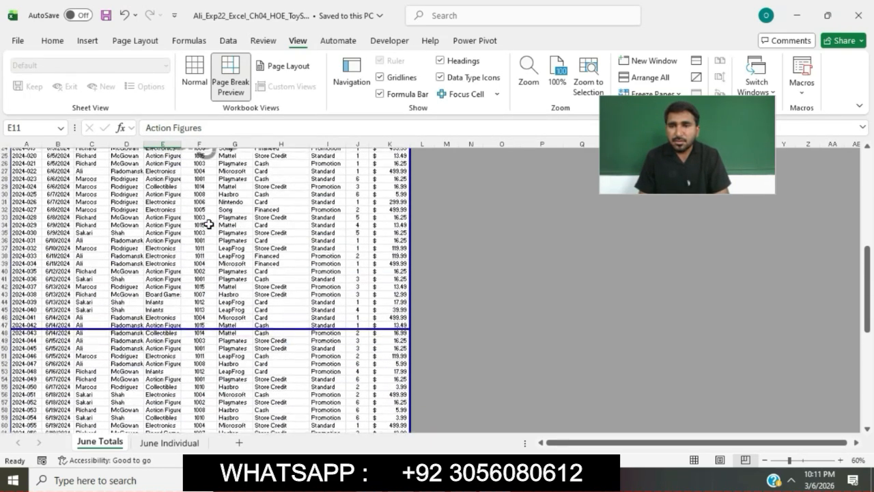
left_click_drag(203, 331, 207, 283)
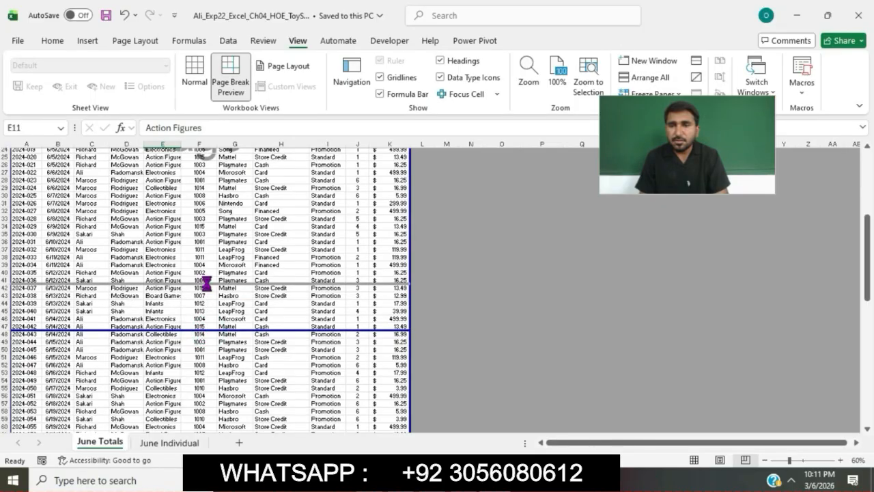
Step: Insert a page break above row 84, directly below the last 6/24 transaction
scroll(207, 282, "down", 6)
scroll(207, 282, "down", 4)
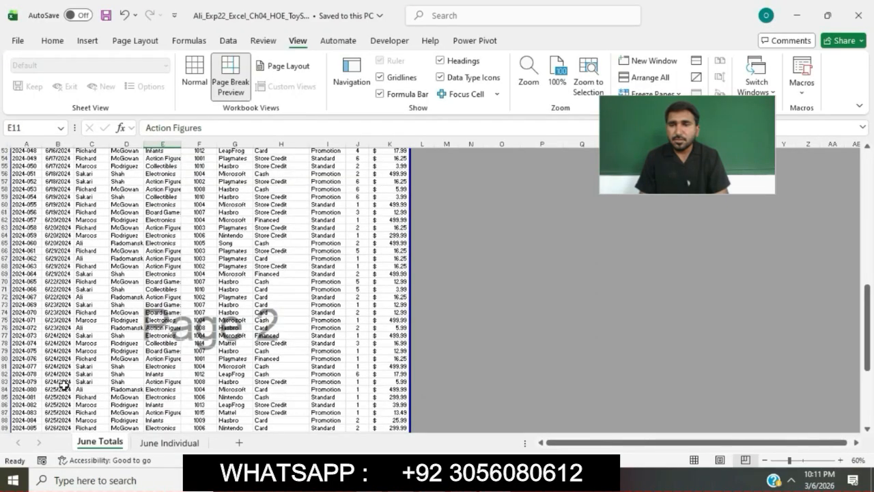
left_click(5, 389)
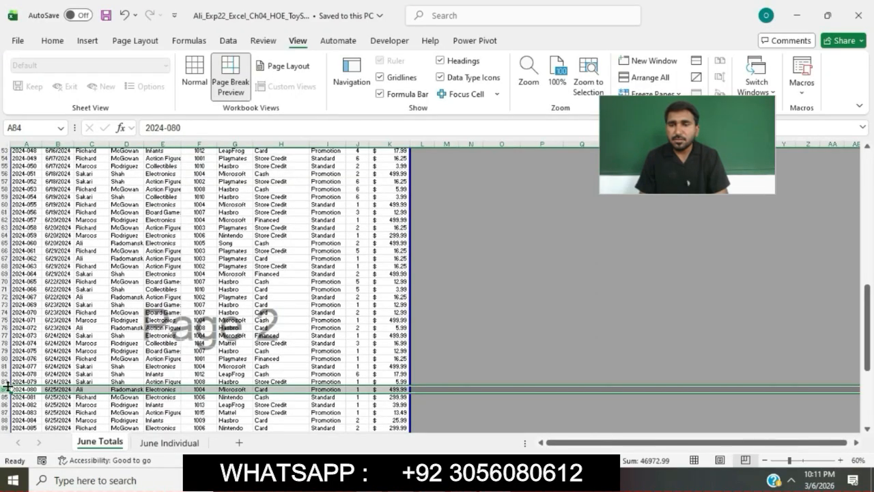
left_click(137, 40)
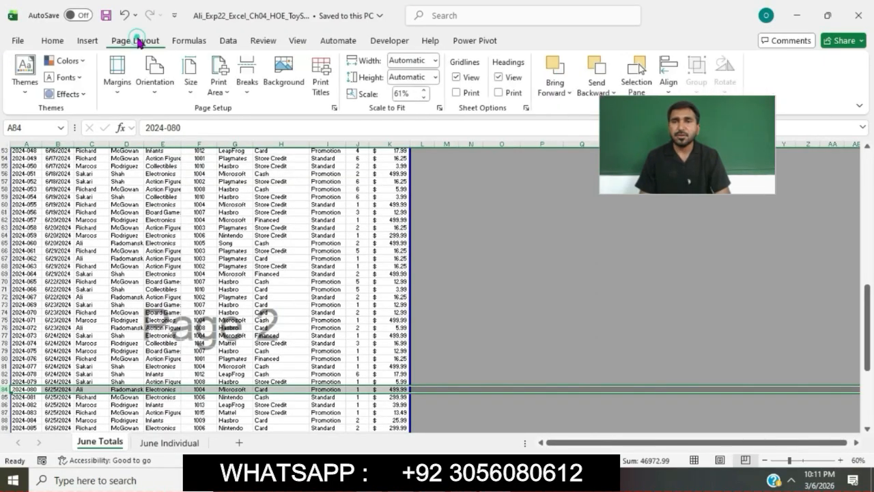
left_click(246, 85)
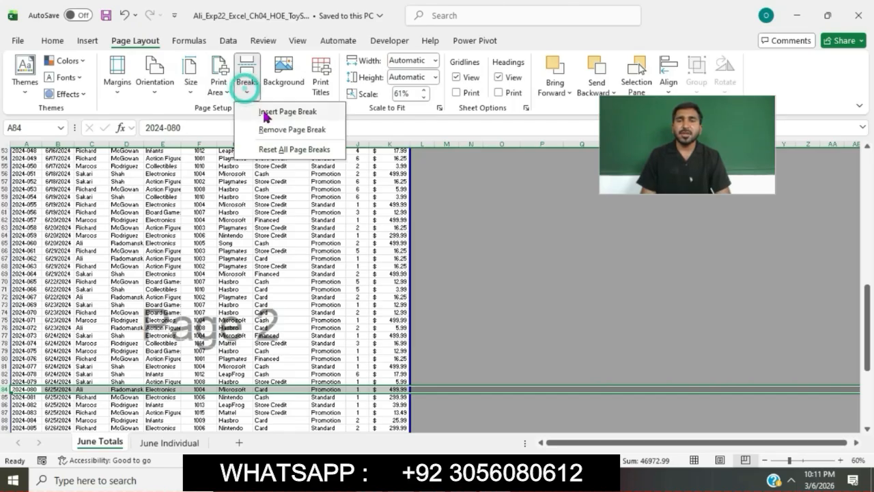
left_click(265, 114)
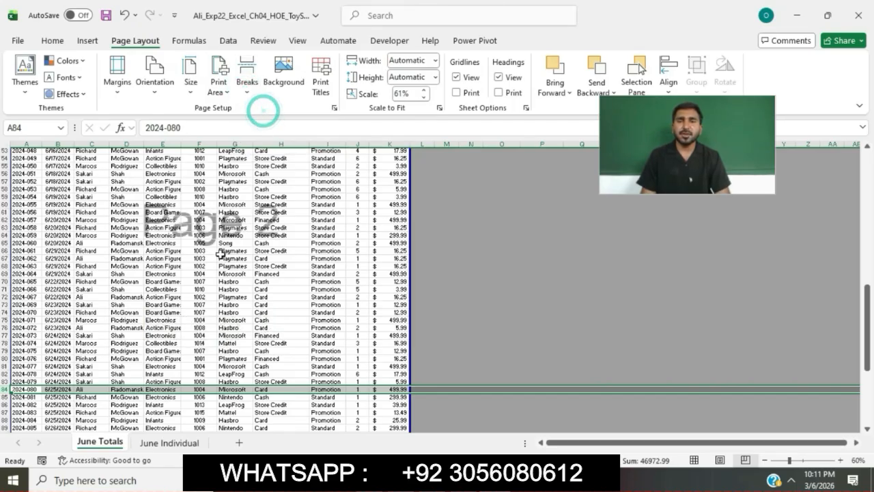
left_click(222, 251)
scroll(222, 256, "up", 1)
scroll(222, 256, "down", 10)
scroll(222, 257, "up", 10)
scroll(222, 256, "down", 9)
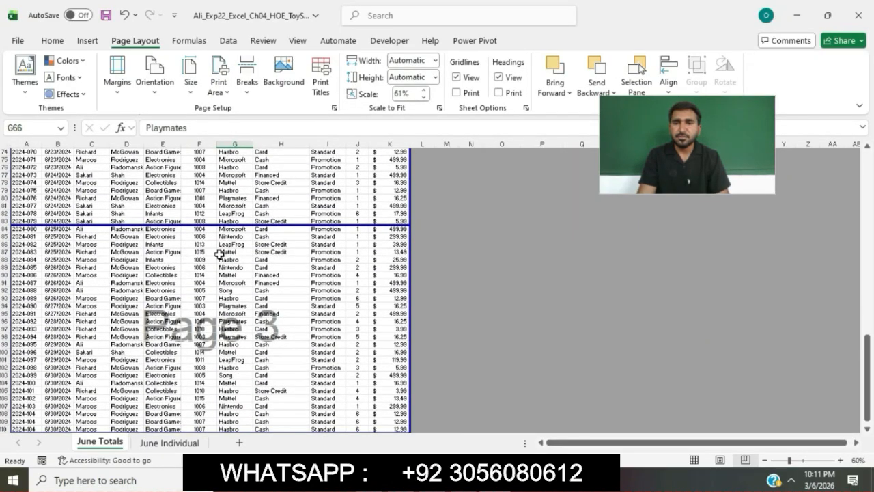
Step: Switch to the Word instructions and highlight the step 3 text about copying the June Totals worksheet in turquoise
left_click(427, 480)
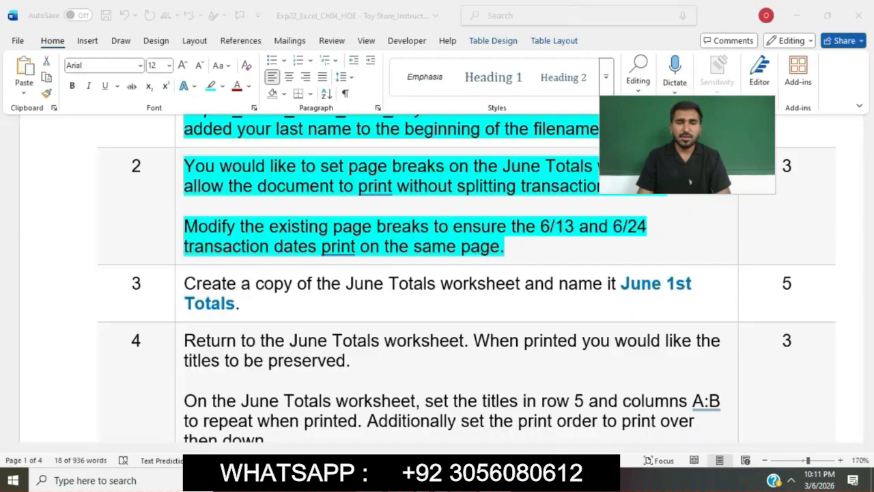
scroll(507, 259, "down", 3)
left_click(505, 258)
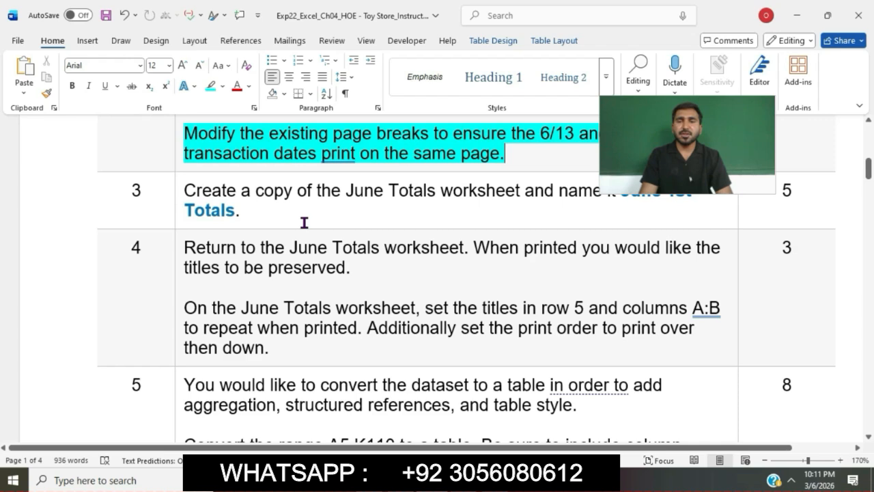
left_click(180, 190)
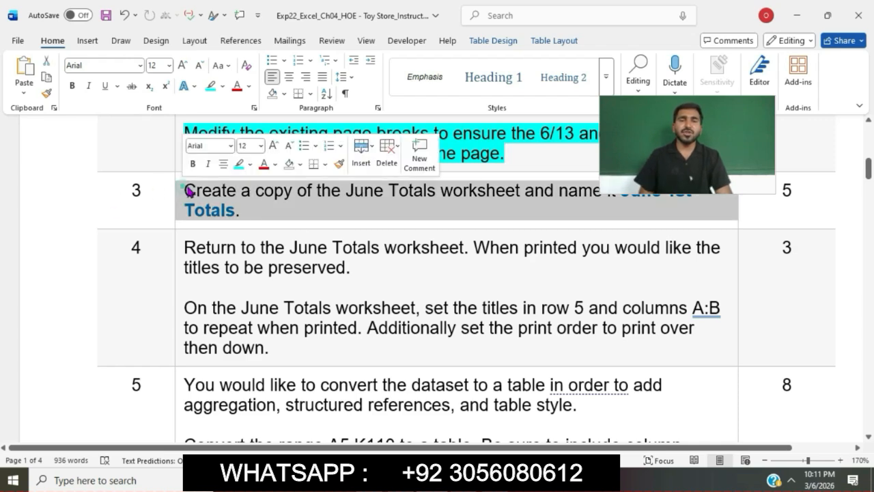
left_click(239, 165)
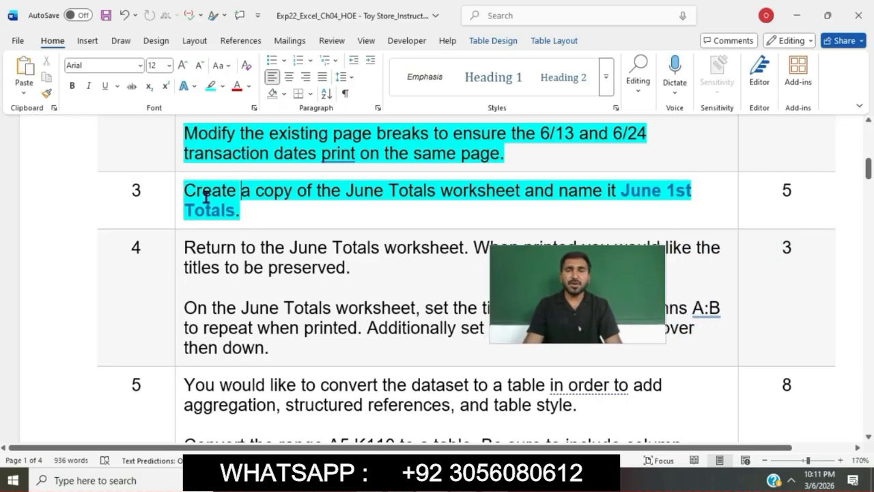
left_click_drag(185, 191, 493, 204)
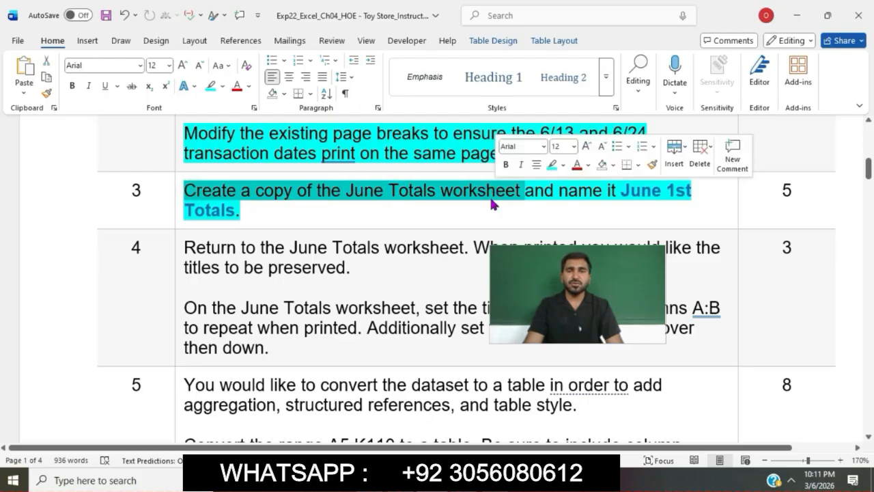
Step: Switch to Excel and create a copy of the June Totals worksheet, placed before June Totals
key("alt+Tab")
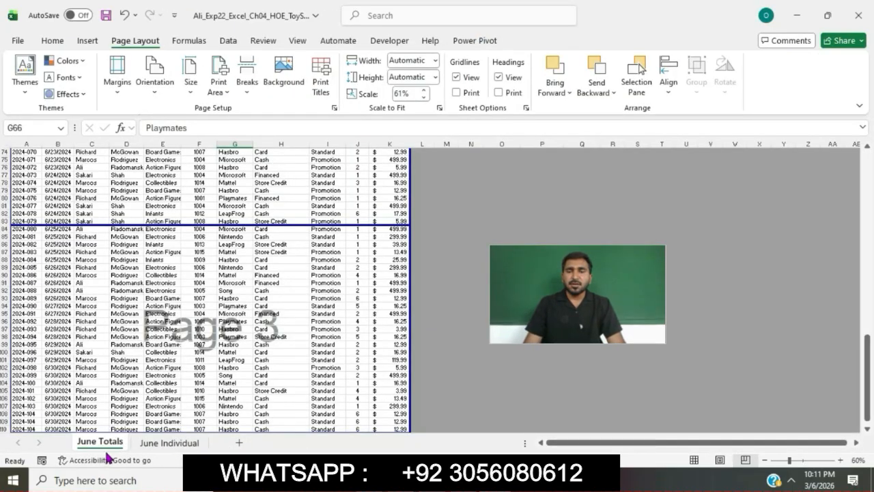
right_click(105, 455)
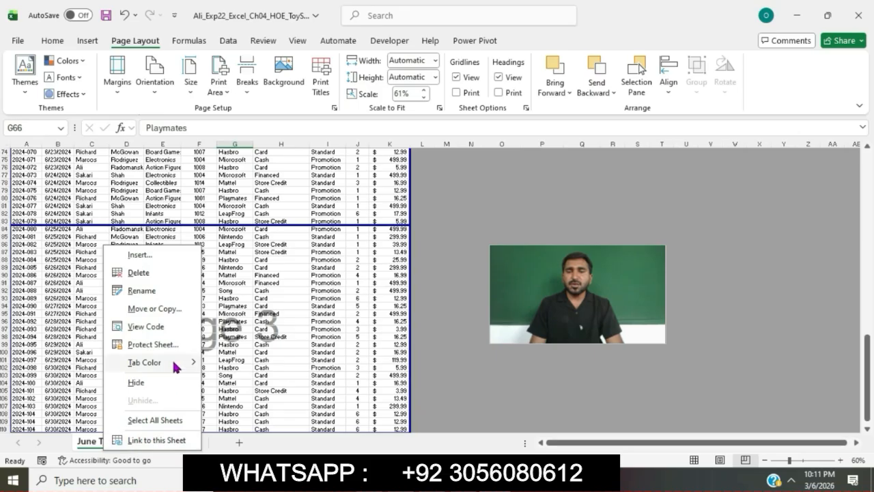
left_click(156, 309)
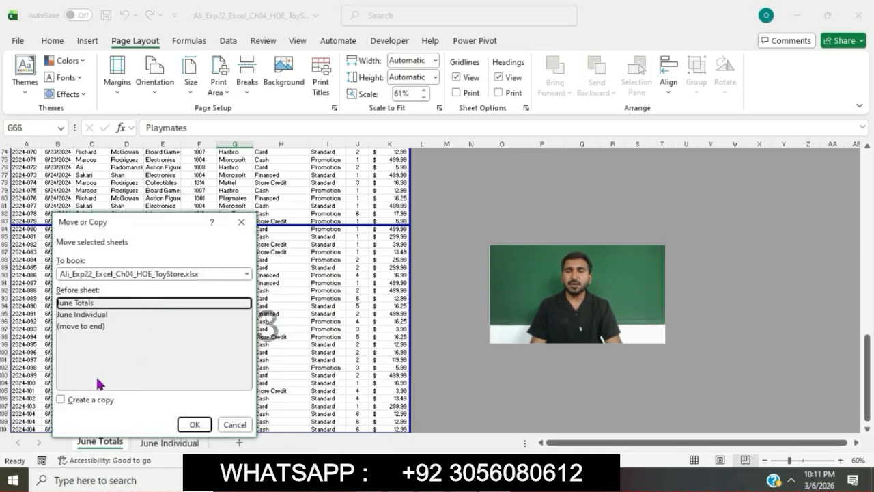
left_click(60, 400)
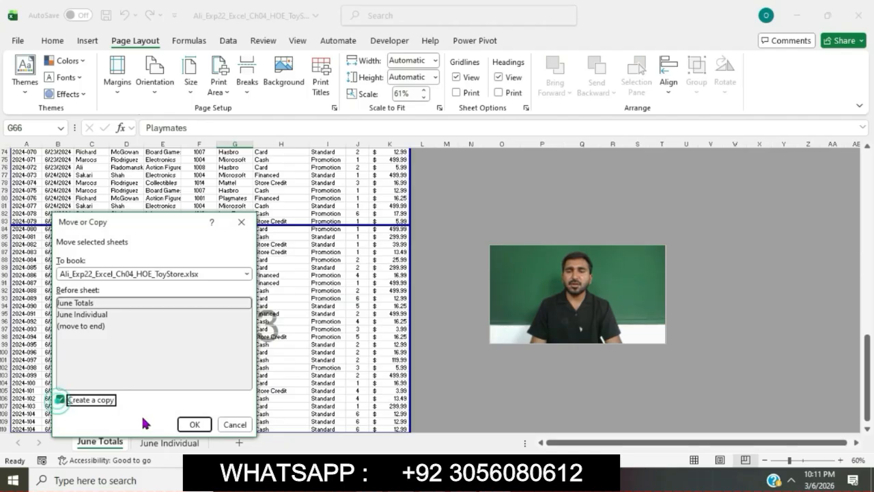
left_click(193, 424)
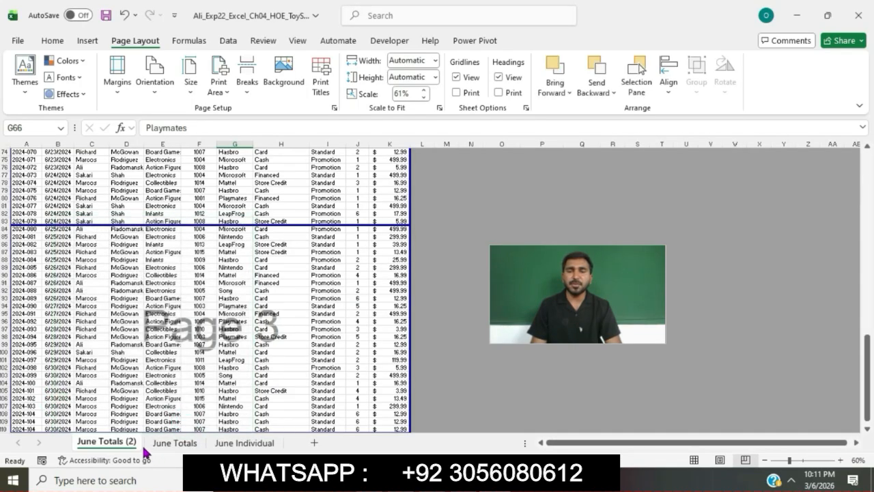
Step: Copy the sheet name from the Word instructions, rename the copied worksheet in Excel as June 1st Totals, and return to June Totals
left_click(399, 480)
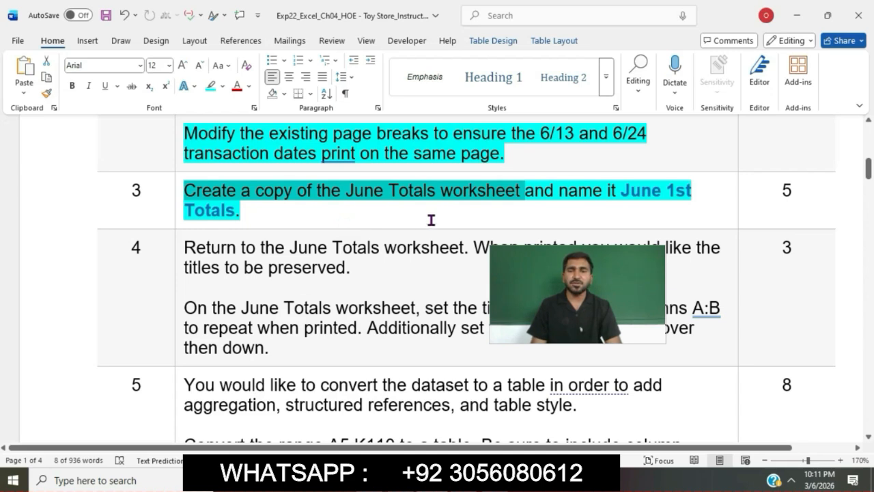
left_click_drag(621, 196, 234, 212)
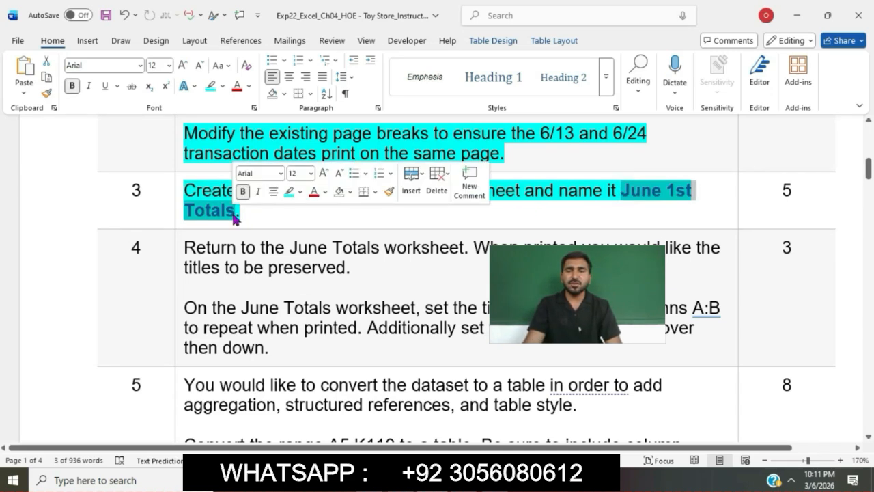
left_click(382, 480)
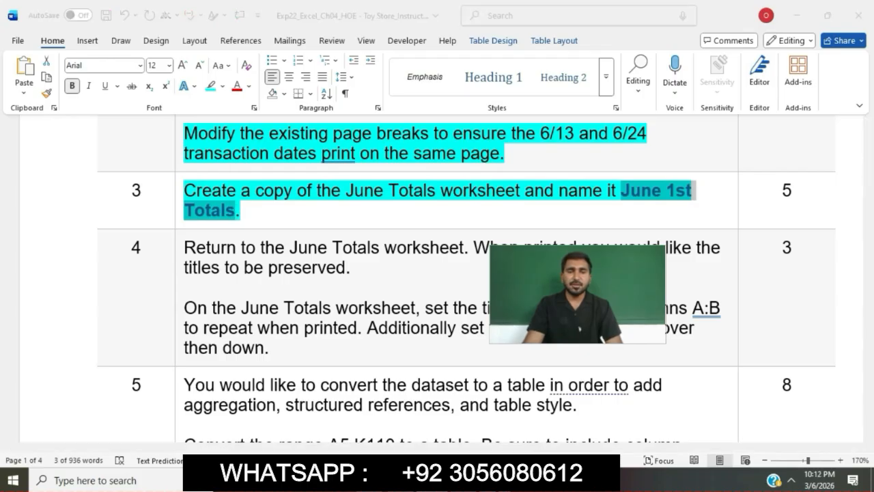
right_click(121, 444)
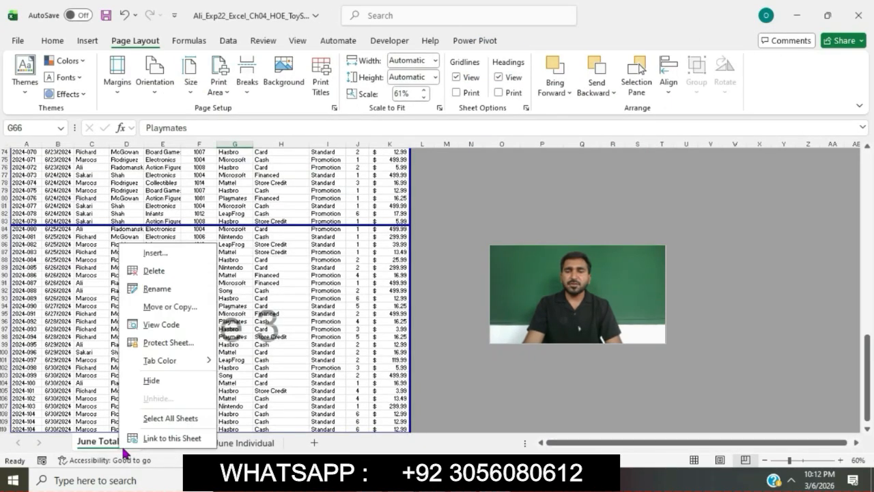
left_click(157, 288)
key("ctrl+v")
left_click(174, 444)
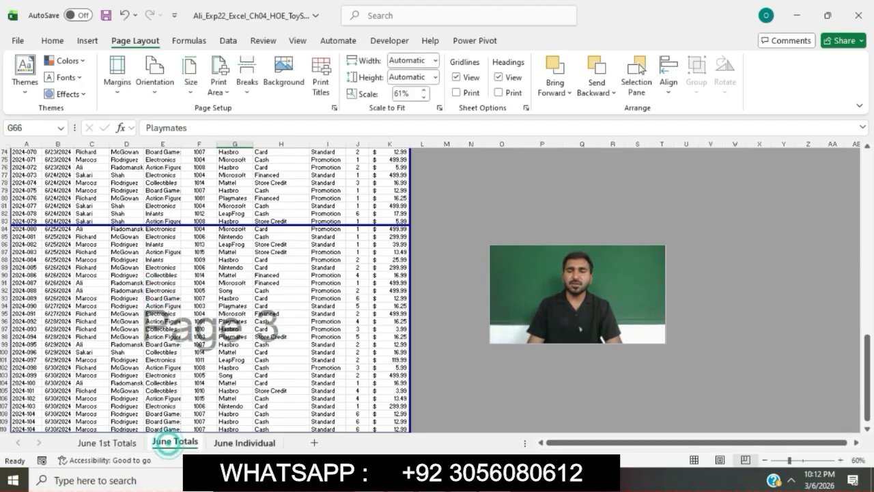
Step: Switch to the Word instructions, highlight the whole step 4 text in turquoise, and select its sentence about returning to June Totals
key("alt+Tab")
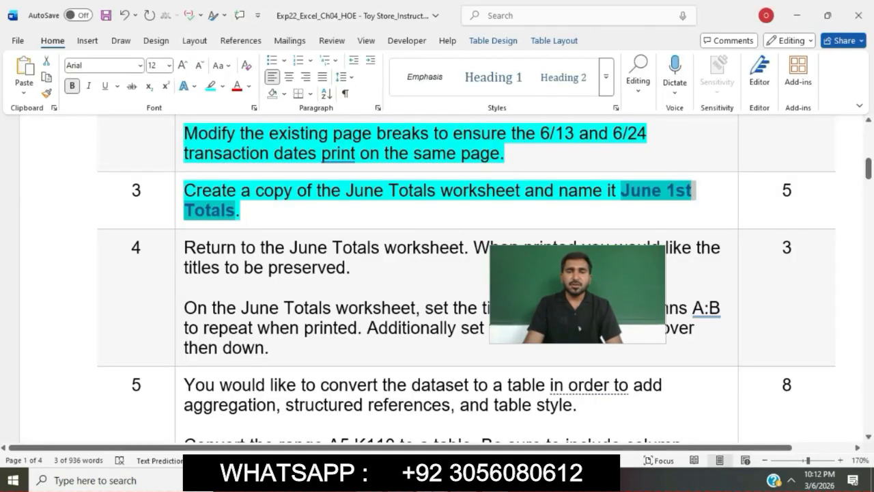
left_click(182, 252)
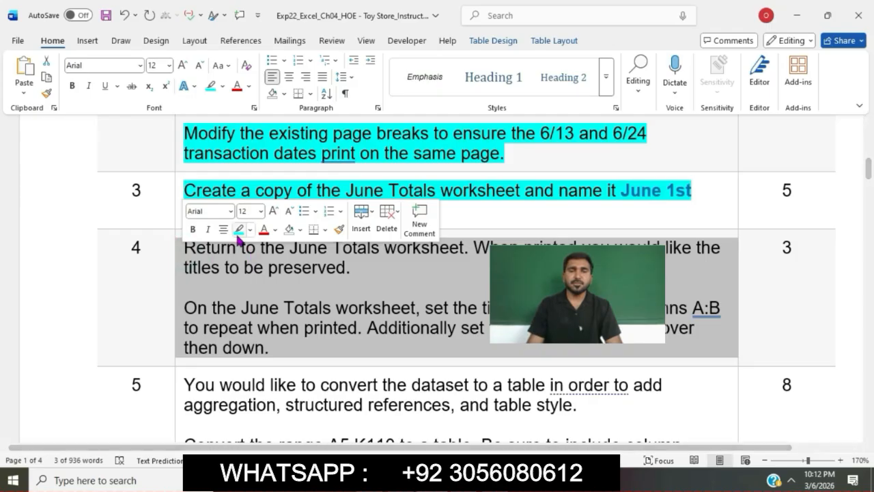
left_click(238, 230)
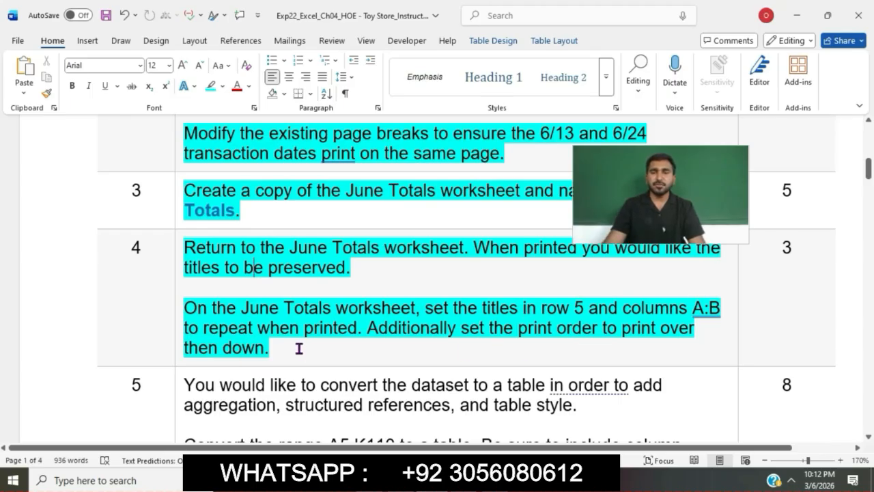
left_click_drag(189, 247, 471, 247)
Step: Switch to Excel and display the June Totals worksheet in Normal view, showing the start of the dataset
key("alt+Tab")
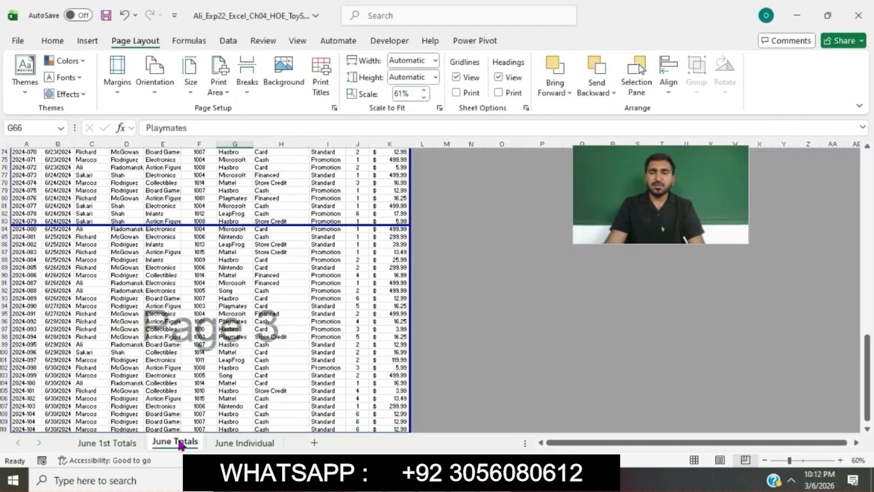
left_click(299, 40)
left_click(194, 74)
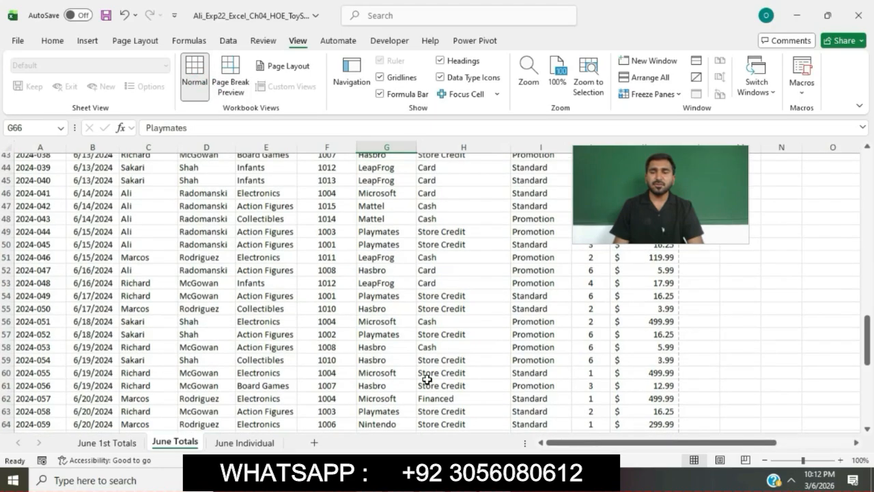
scroll(427, 379, "up", 10)
scroll(427, 380, "up", 5)
Step: Check the step 4 requirement about repeating titles in the Word instructions, and return to the June Totals data in Excel
key("alt+Tab")
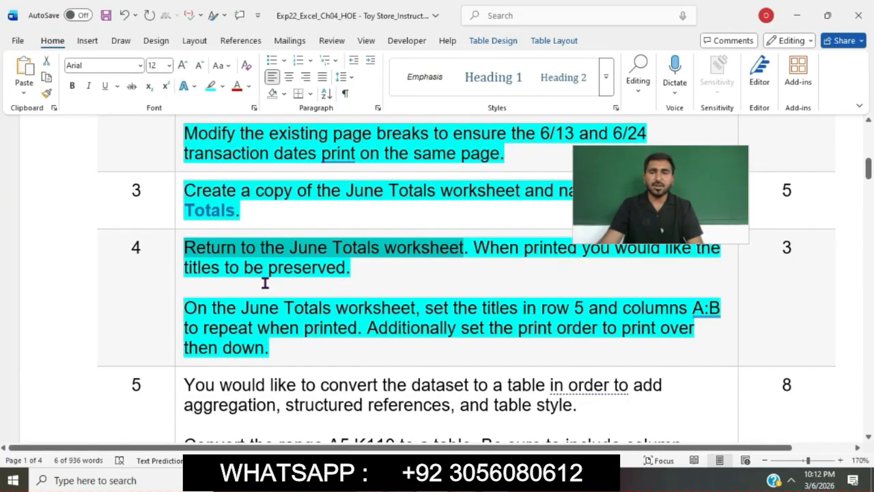
left_click_drag(188, 307, 354, 332)
left_click(502, 480)
left_click(306, 280)
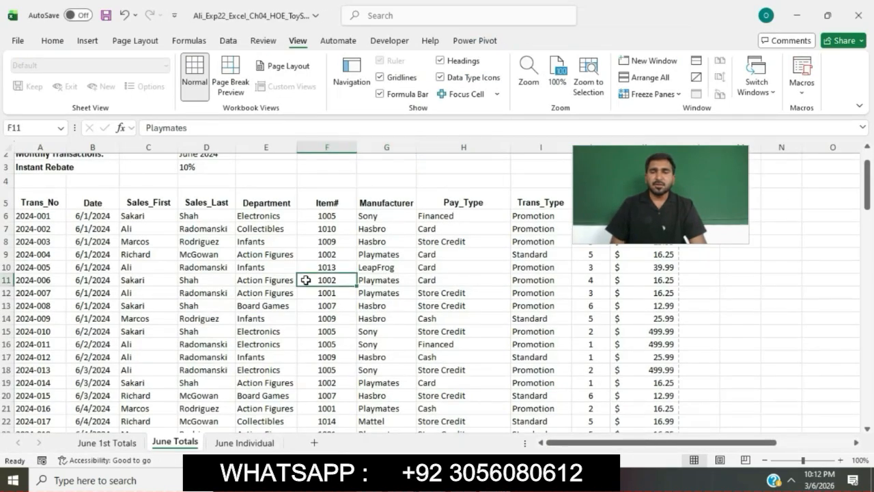
Step: Set the June Totals print titles to repeat row 5 at the top and columns A:B at the left
left_click(135, 41)
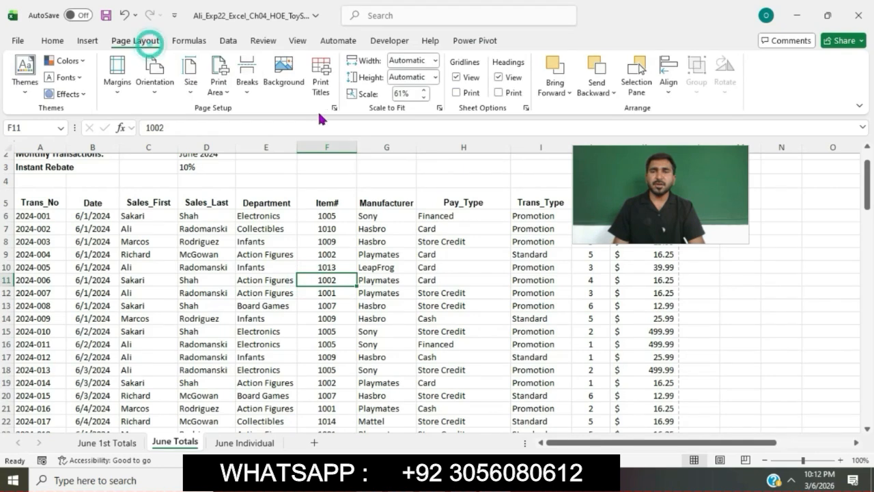
left_click(334, 108)
left_click(567, 71)
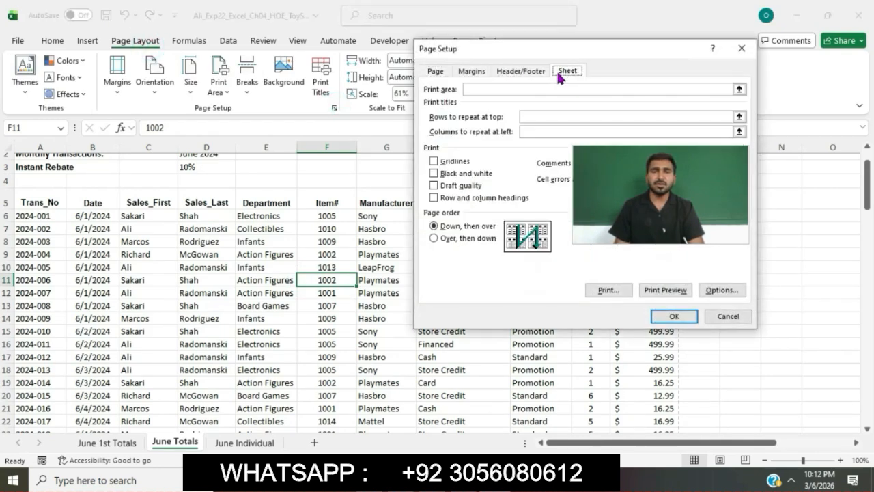
left_click(547, 115)
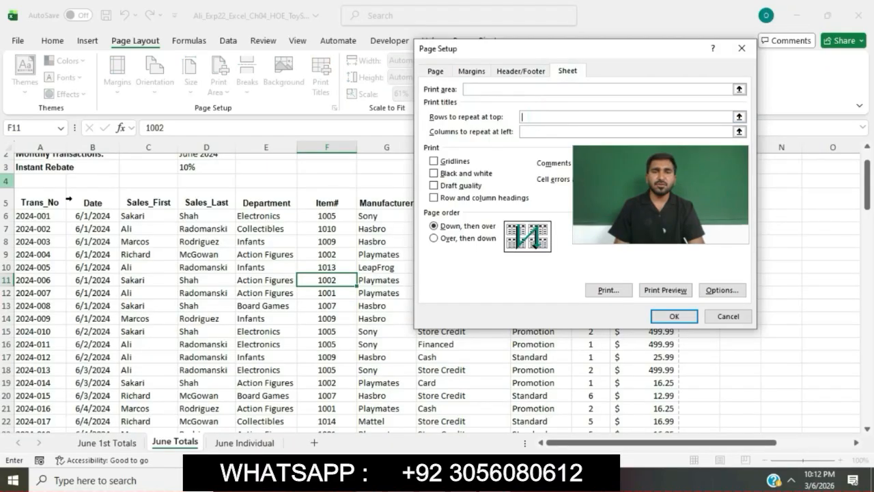
left_click(4, 199)
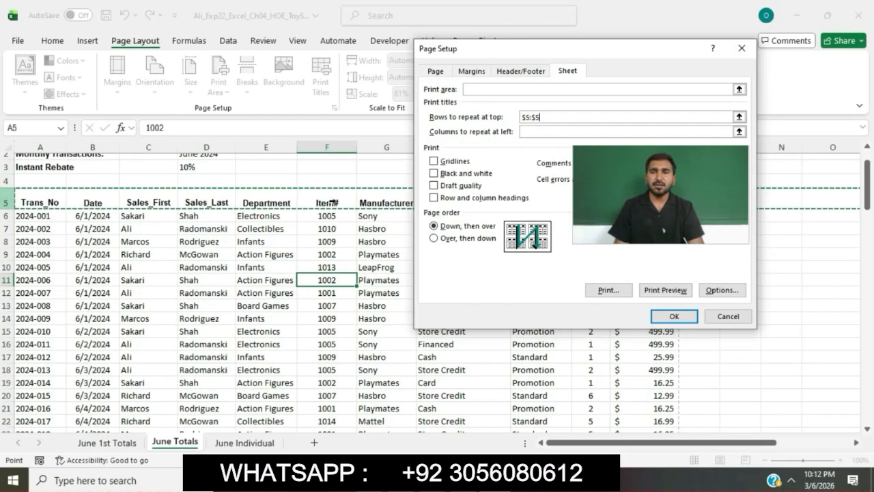
left_click(525, 131)
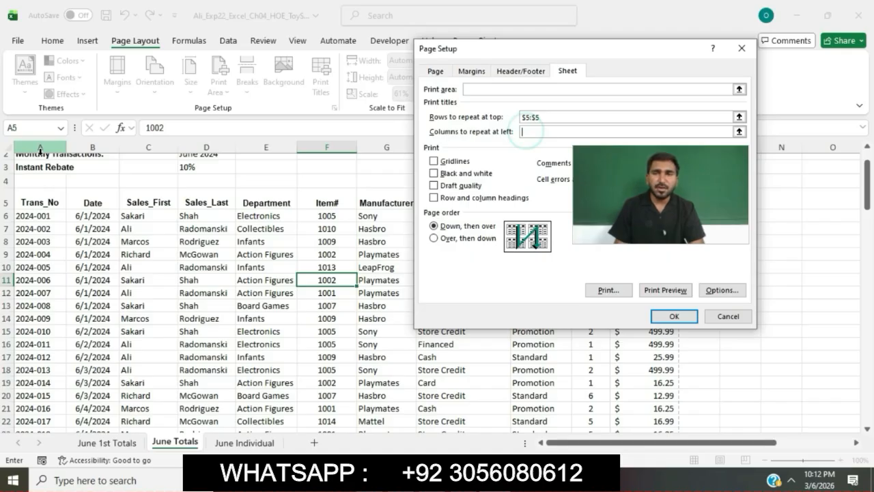
left_click_drag(30, 153, 92, 148)
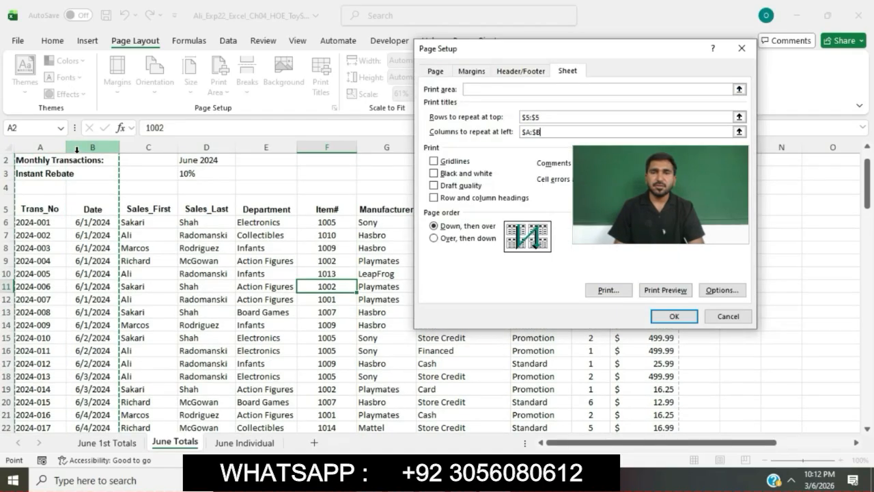
left_click(671, 314)
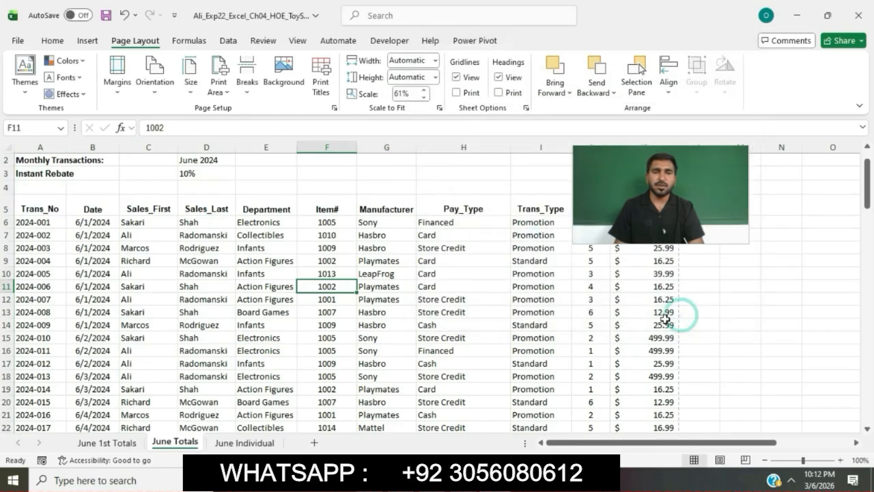
Step: Check the print order requirement in Word, and set the June Totals page order in Excel to Over, then down
key("alt+Tab")
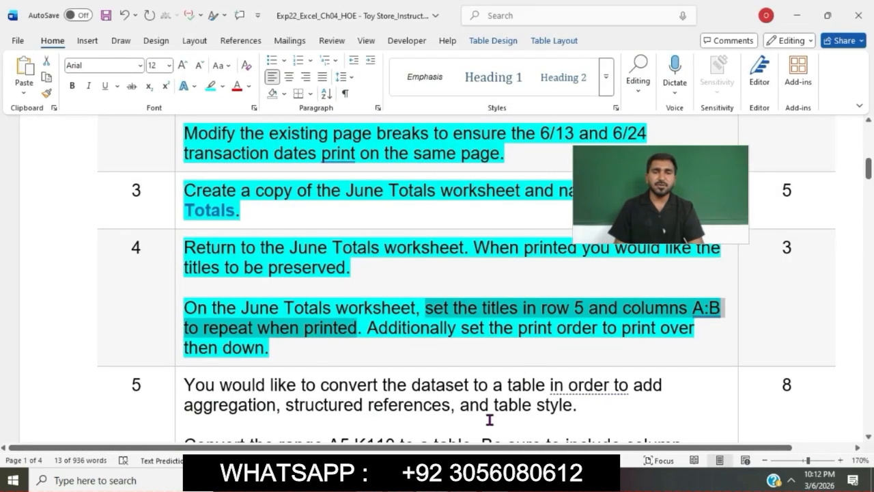
key("alt+Tab")
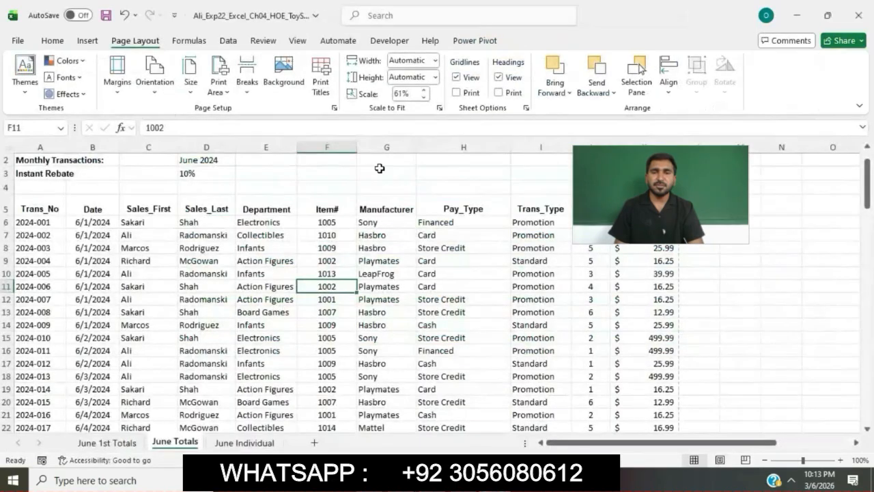
left_click(334, 108)
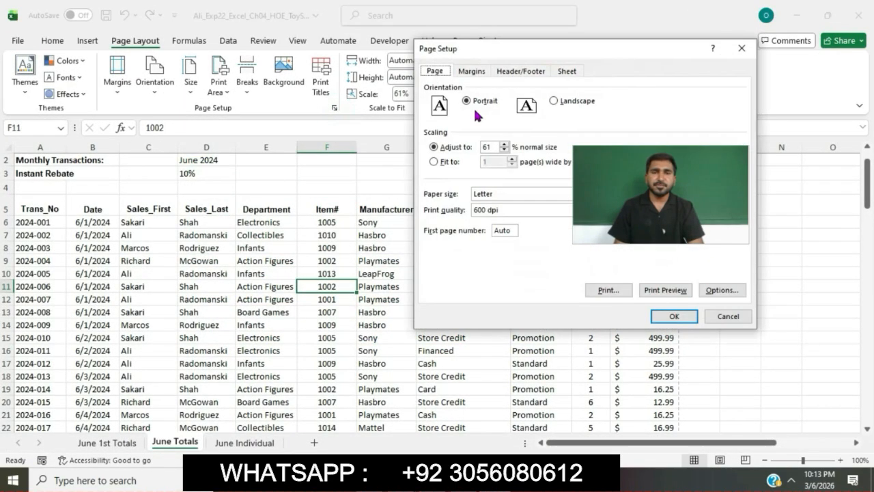
left_click(567, 71)
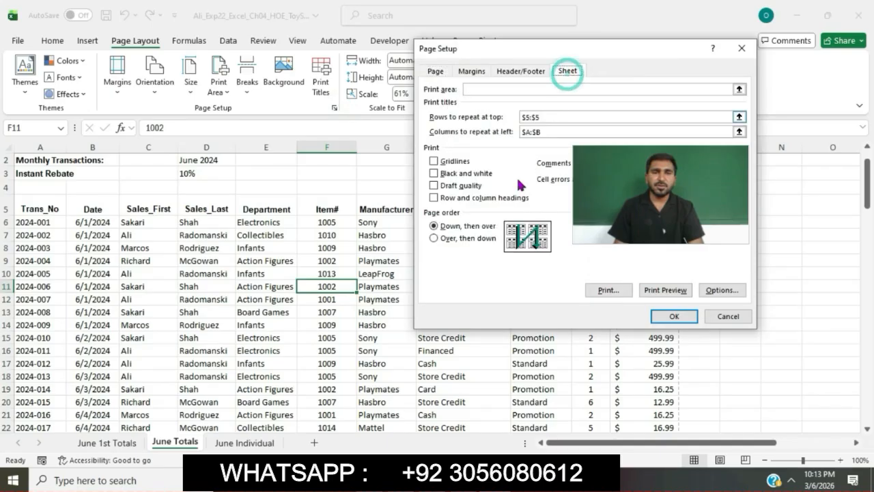
left_click(435, 238)
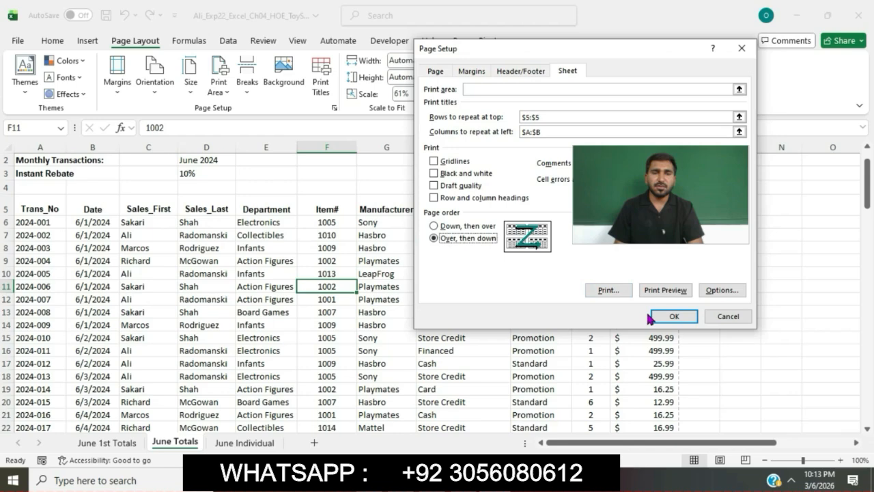
left_click(673, 316)
Step: Switch to the Word instructions and highlight the step 5 text about converting the dataset to a table in turquoise
key("alt+Tab")
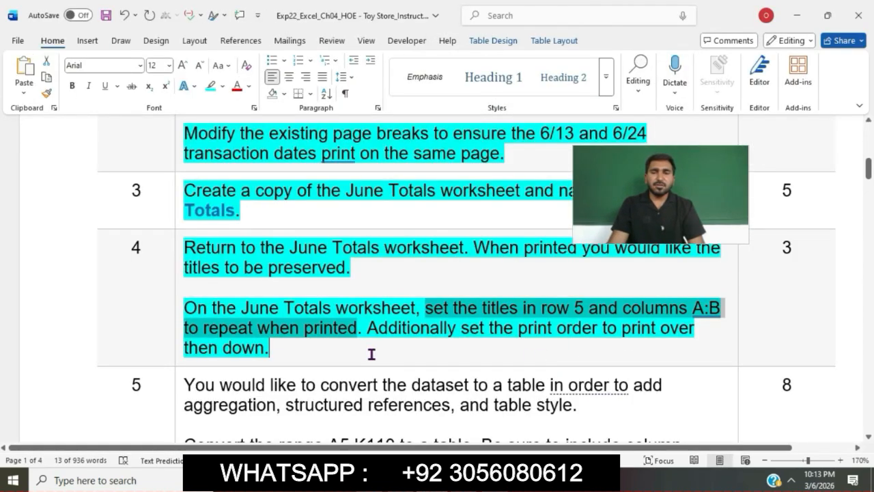
scroll(372, 353, "down", 4)
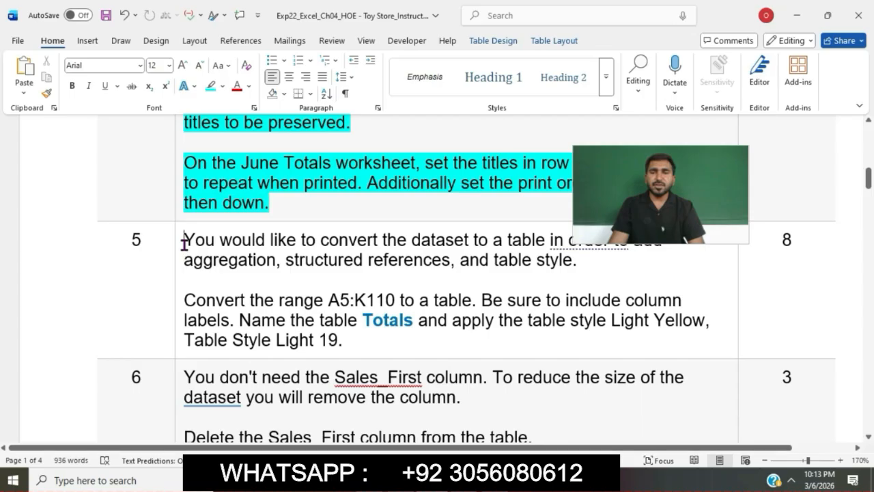
left_click(181, 241)
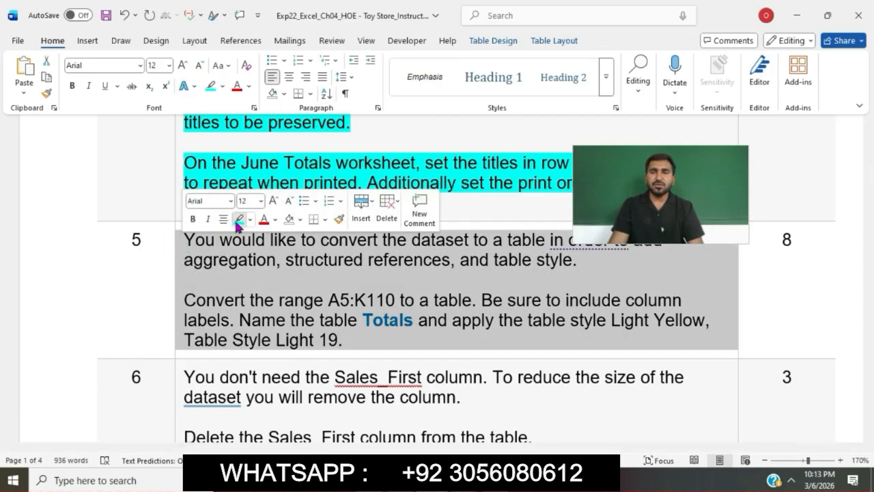
left_click(237, 220)
left_click(239, 258)
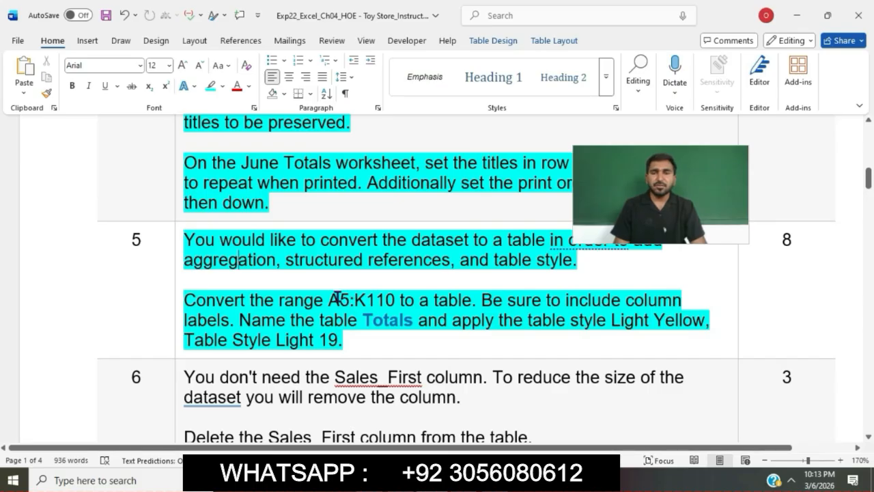
Step: Copy the range reference A5:K110 from the Word instructions and use it to select that range on June Totals in Excel
left_click_drag(329, 299, 398, 301)
key("ctrl+c")
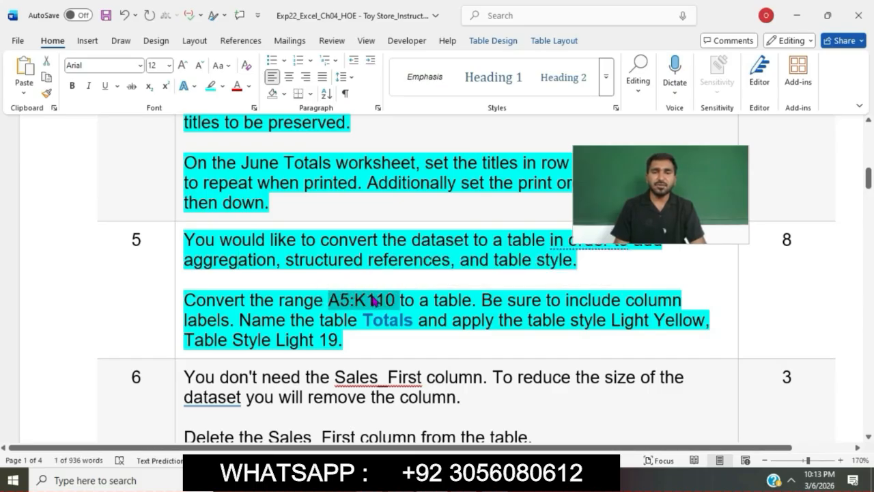
key("alt+Tab")
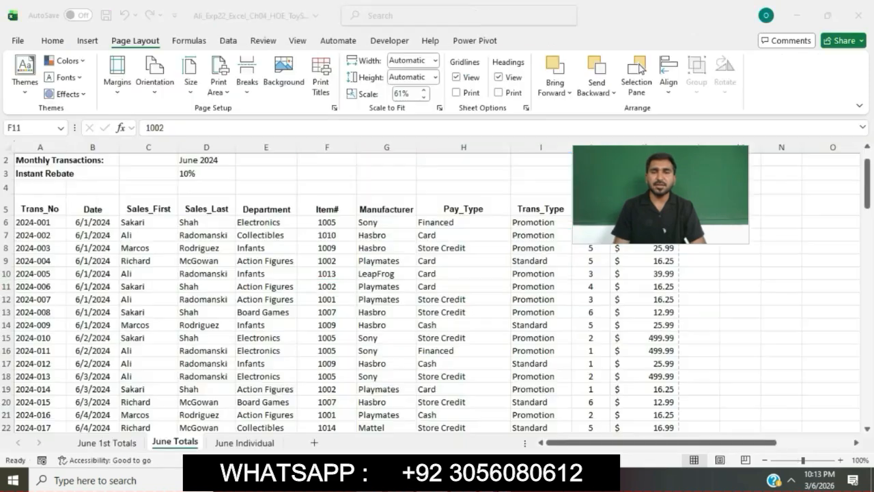
left_click(40, 127)
key("ctrl+v")
key("Return")
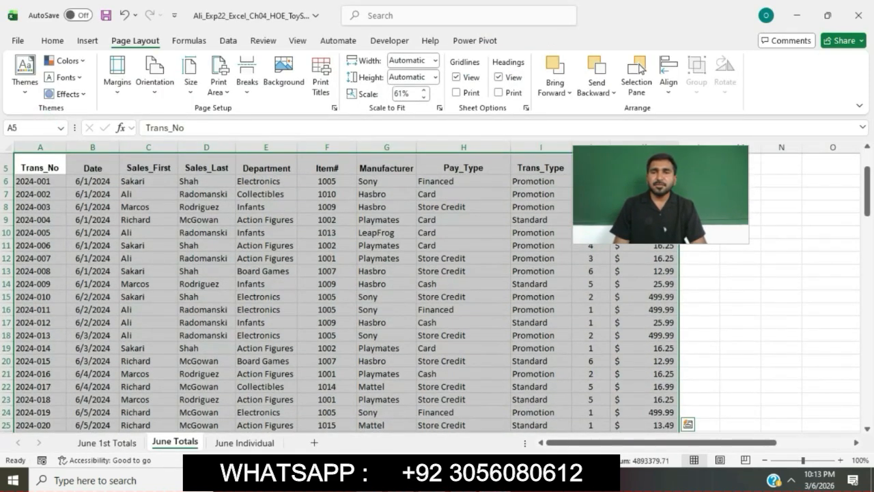
Step: Recheck the table requirement in Word, and convert A5:K110 on June Totals in Excel into a table with headers
key("alt+Tab")
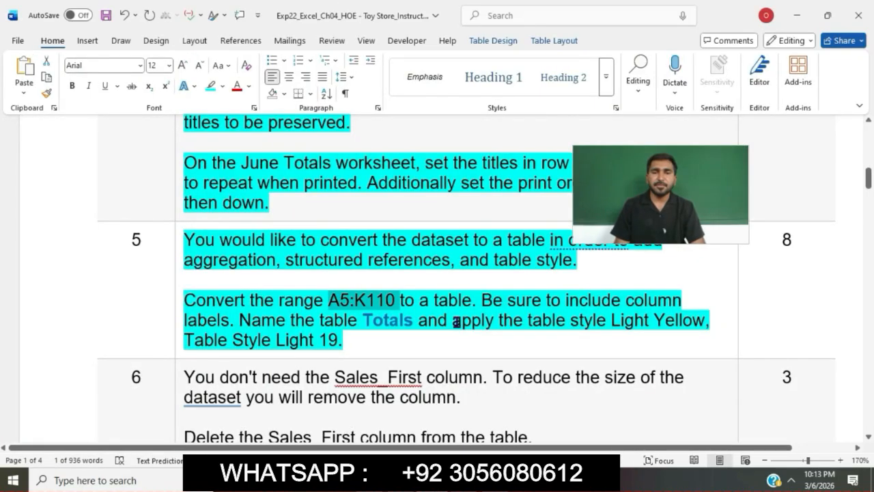
key("alt+Tab")
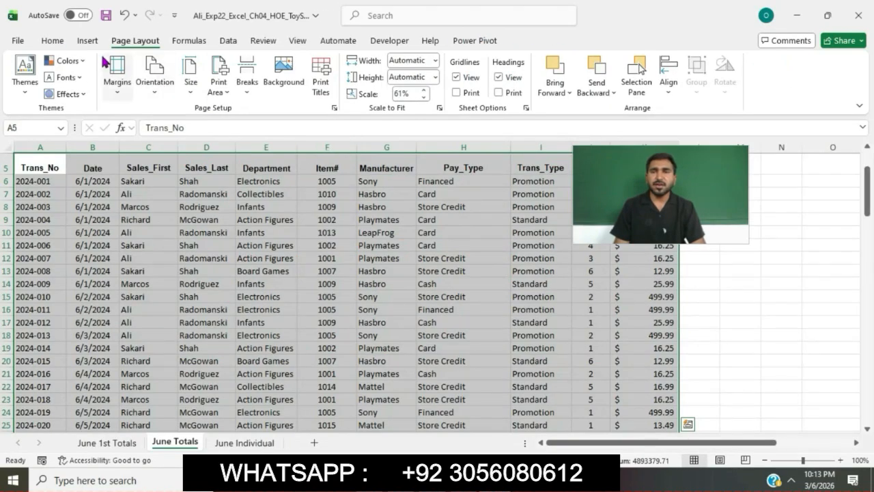
left_click(92, 42)
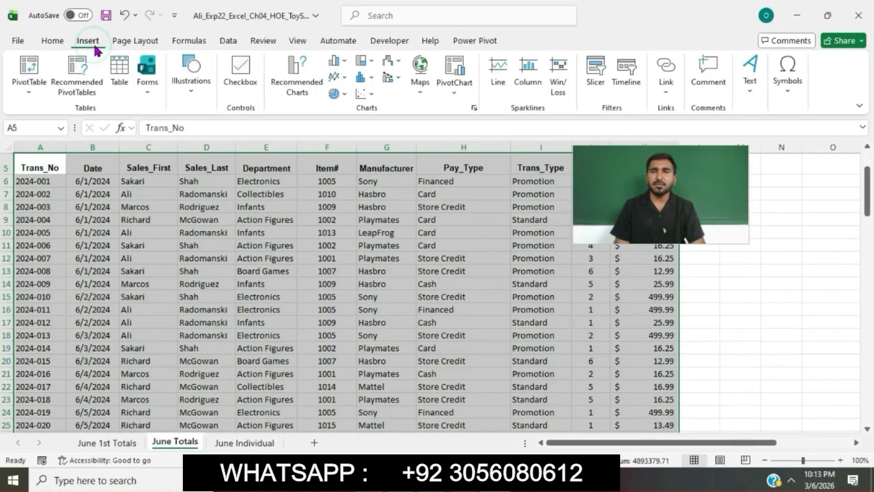
left_click(120, 68)
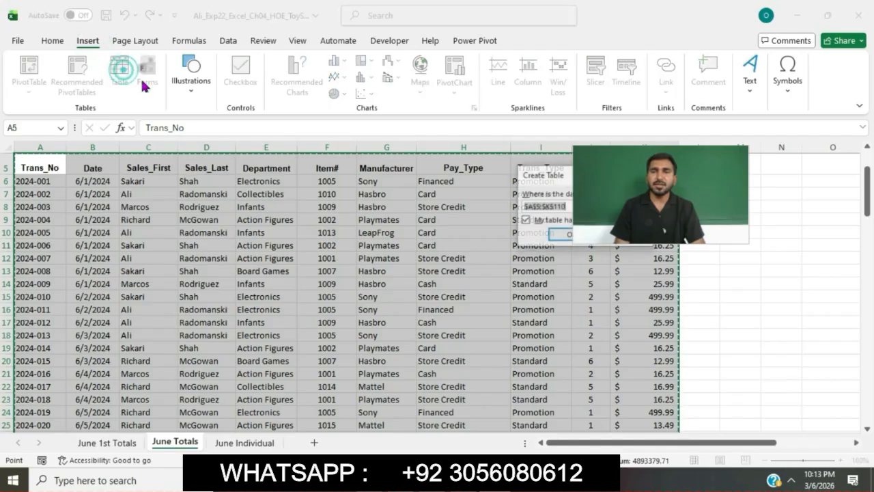
left_click(569, 236)
Step: Copy the table name from the Word instructions and name the new table in Excel Totals
key("alt+Tab")
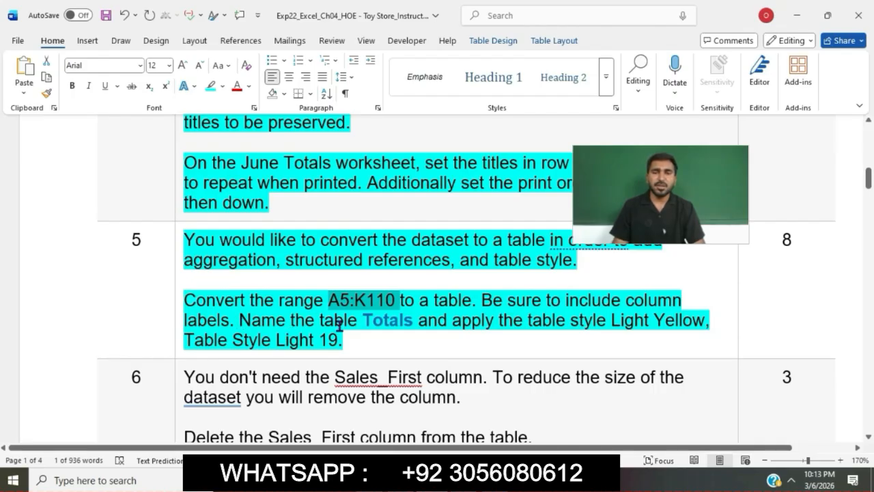
left_click_drag(364, 321, 413, 326)
key("ctrl+c")
key("alt+Tab")
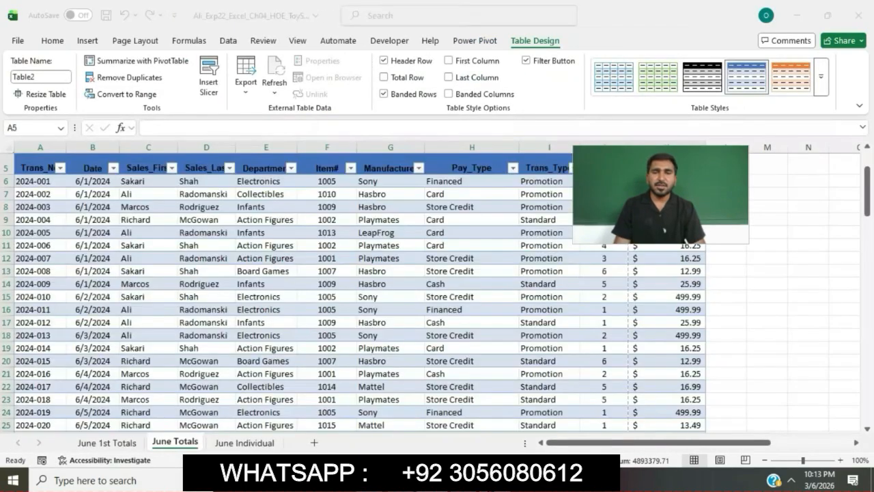
left_click(41, 76)
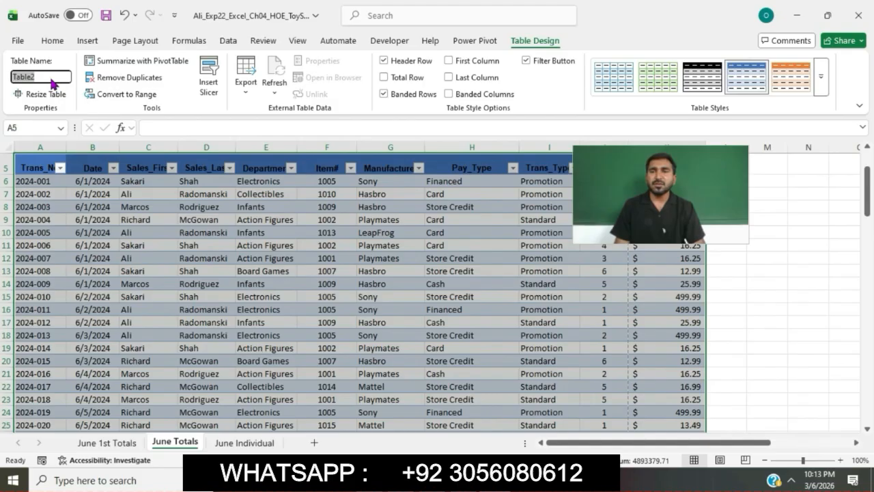
key("ctrl+v")
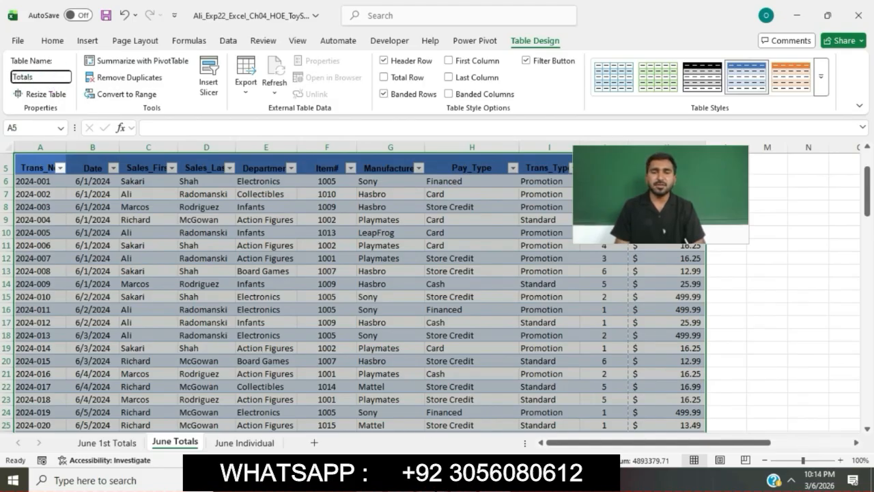
Step: Check the required style in Word, and apply Light Yellow, Table Style Light 19 to the Totals table in Excel
key("alt+Tab")
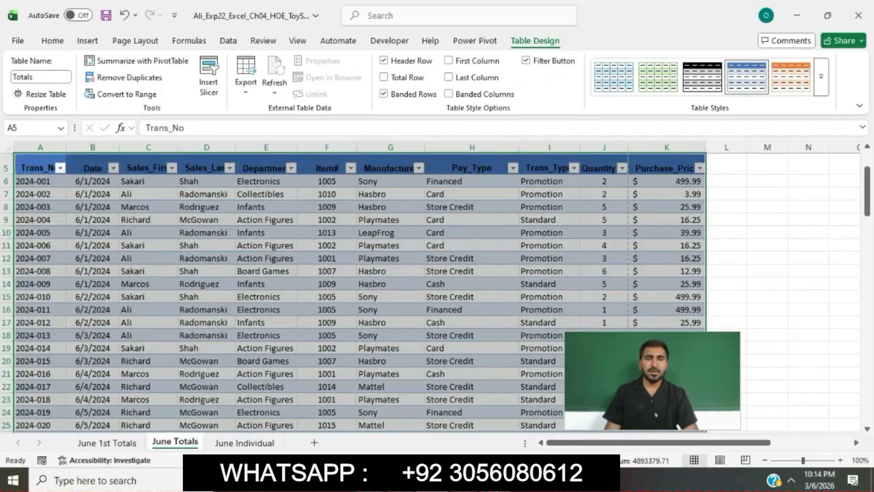
left_click(821, 86)
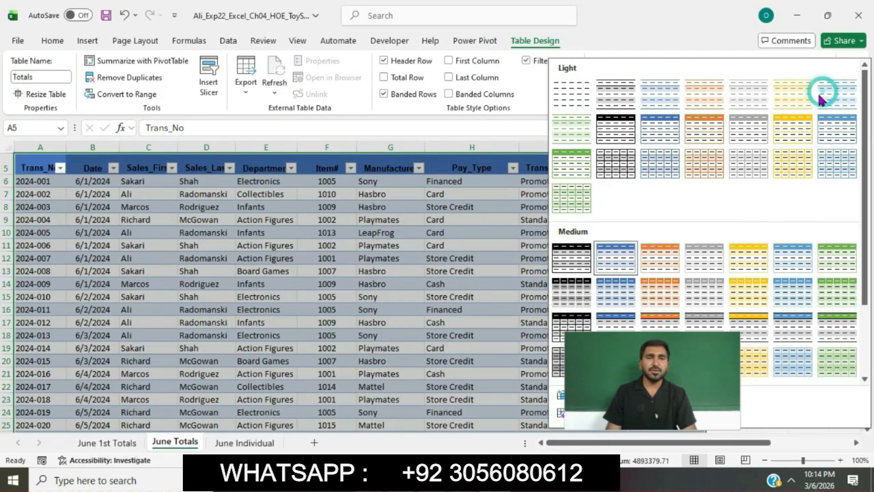
scroll(725, 185, "down", 3)
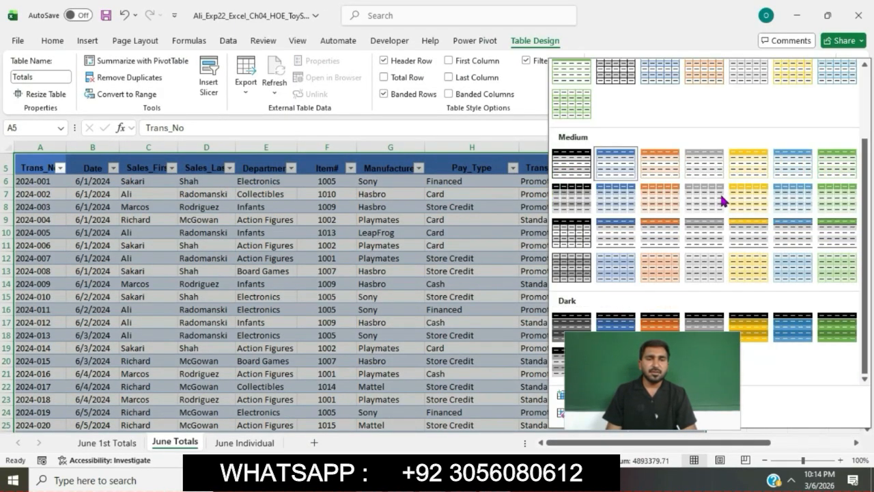
scroll(725, 164, "up", 2)
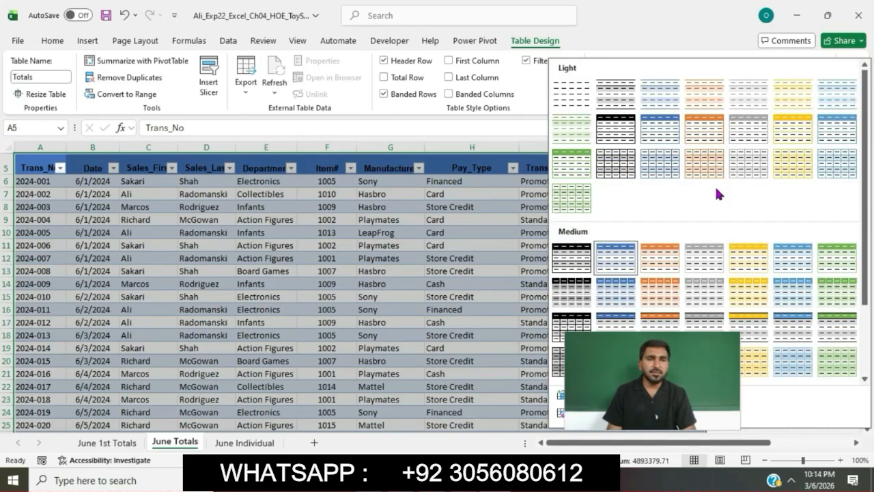
left_click(792, 178)
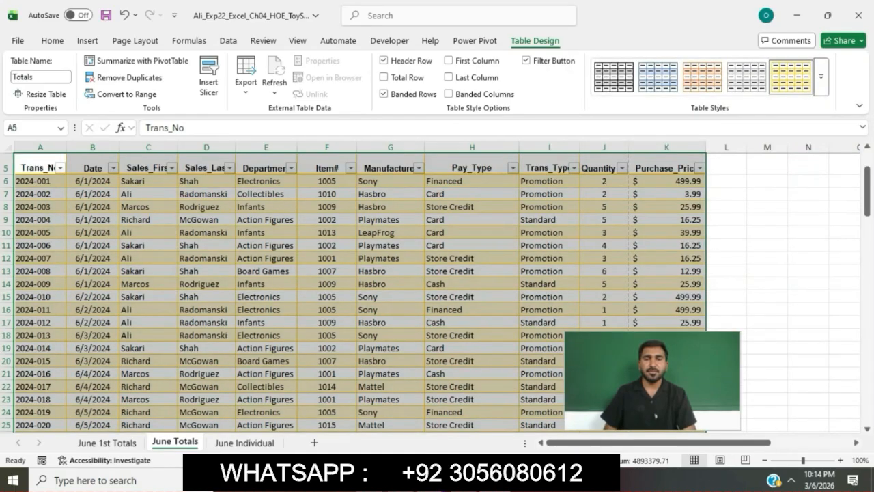
Step: Switch to the Word instructions and highlight the step 6 text about removing the Sales_First column in turquoise
key("alt+Tab")
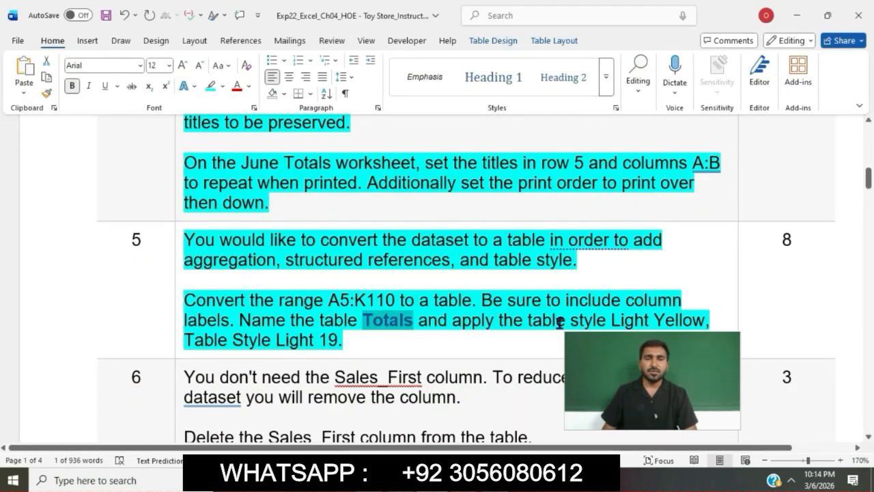
left_click(434, 342)
scroll(434, 342, "down", 3)
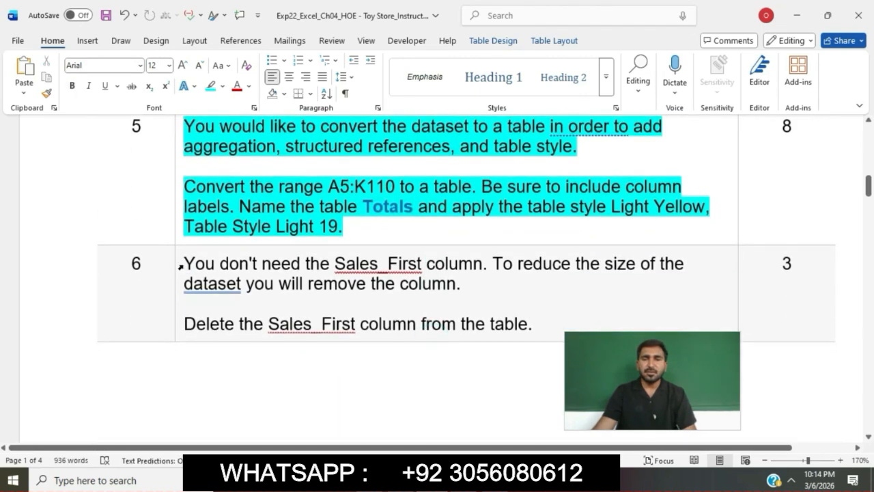
left_click(181, 266)
left_click(235, 244)
key("Right")
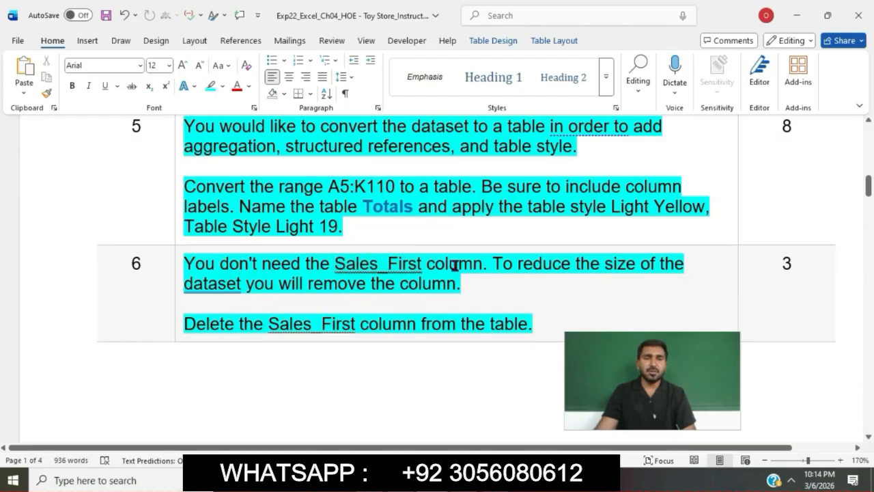
left_click(238, 268)
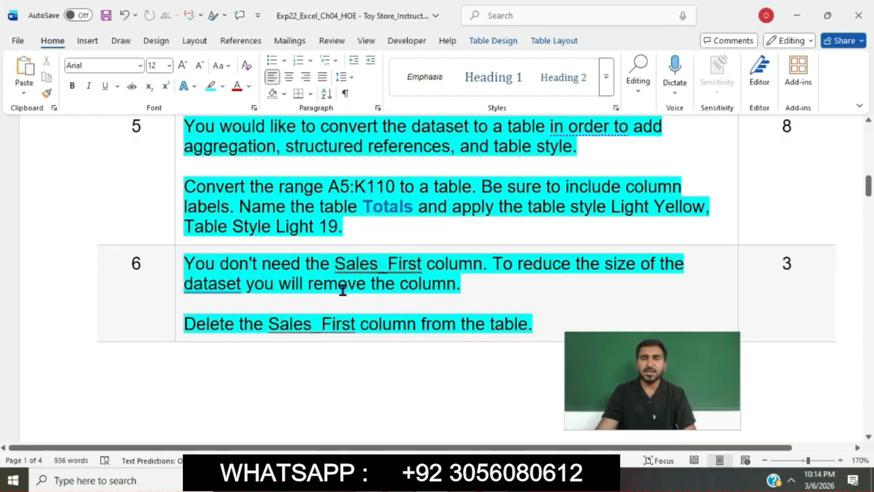
Step: Select the instruction sentence about deleting Sales_First, and switch to Excel to select the Sales_First header in C5 on June Totals
left_click_drag(189, 324, 530, 333)
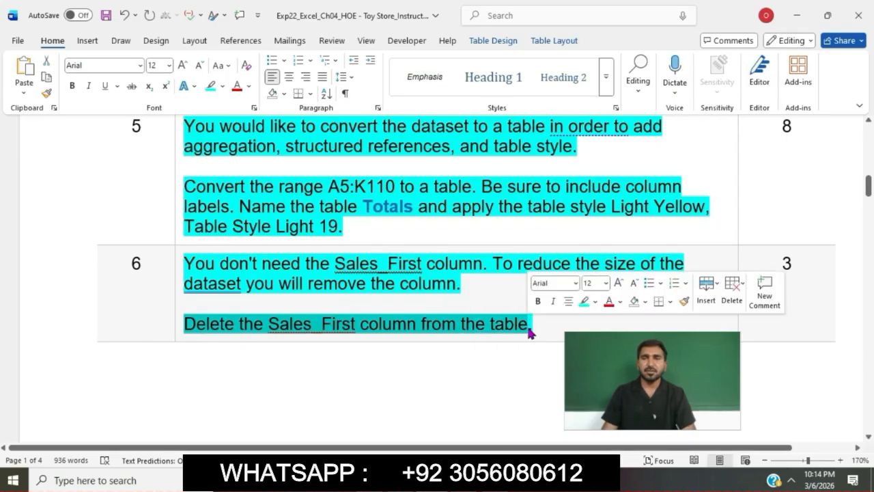
mouse_move(495, 481)
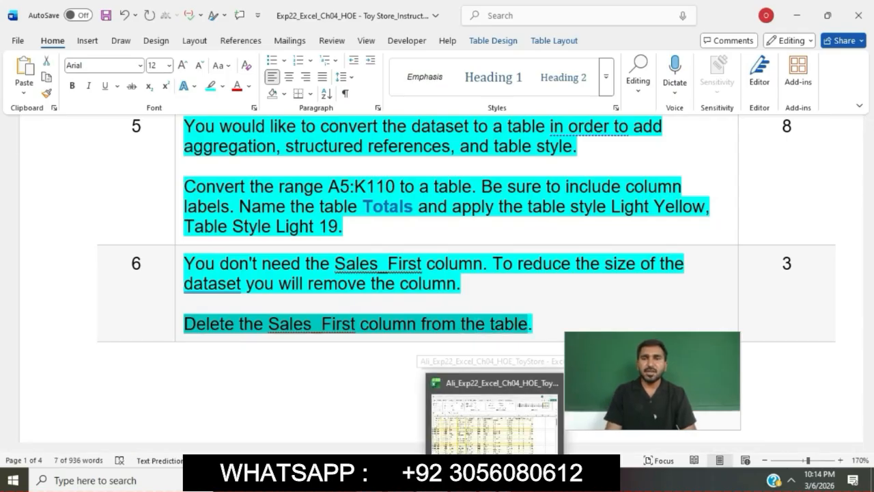
left_click(495, 410)
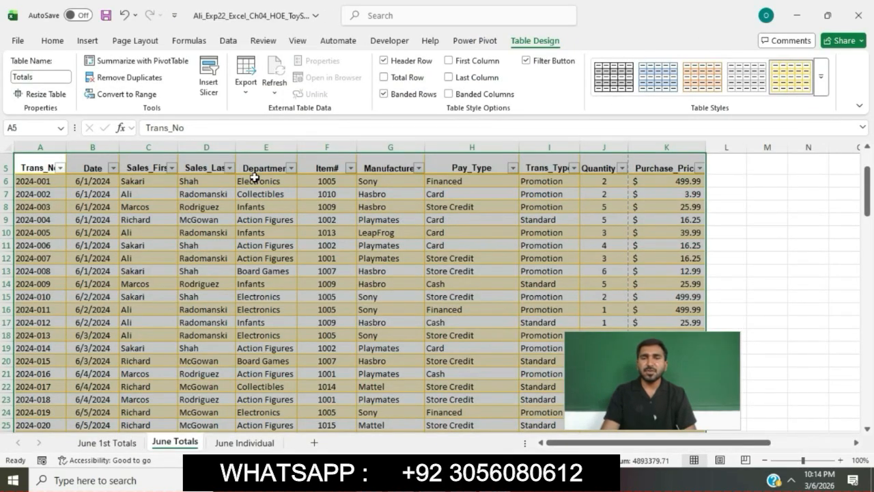
left_click(151, 162)
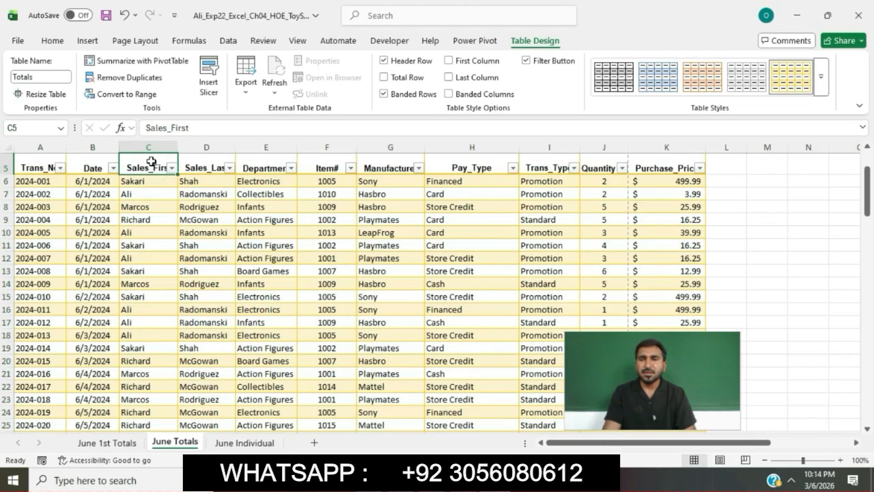
left_click(54, 41)
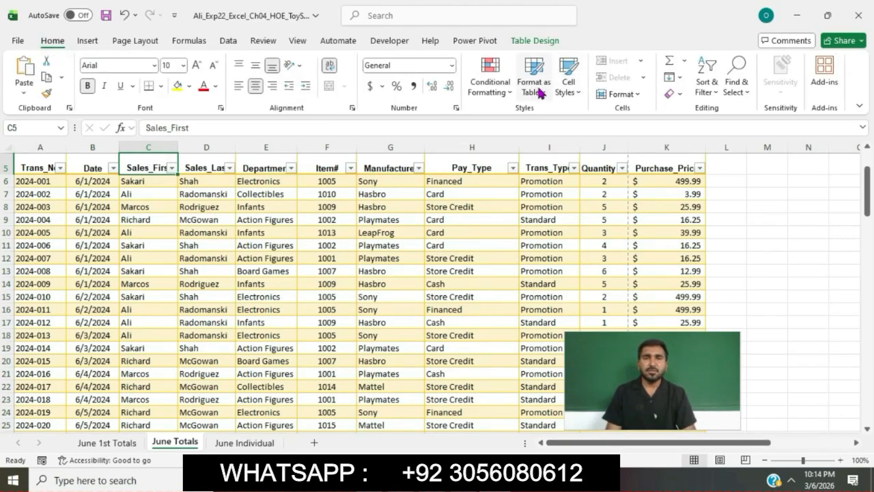
left_click(567, 86)
left_click(565, 87)
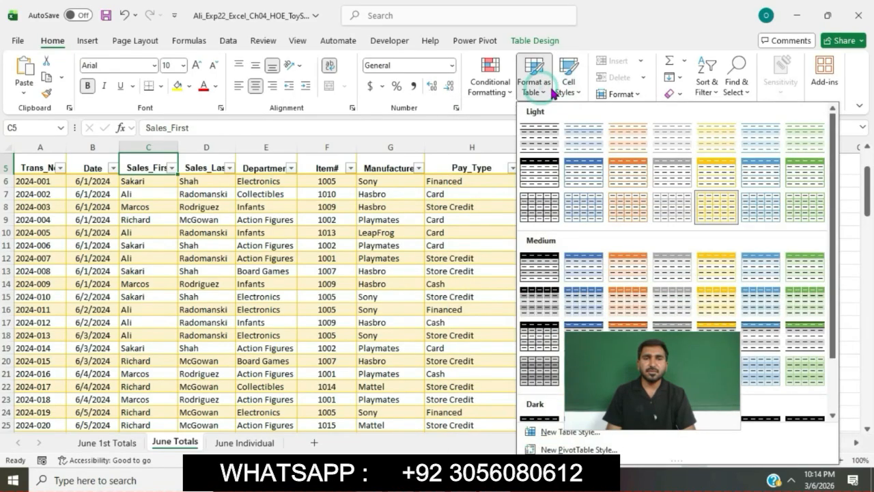
left_click(635, 100)
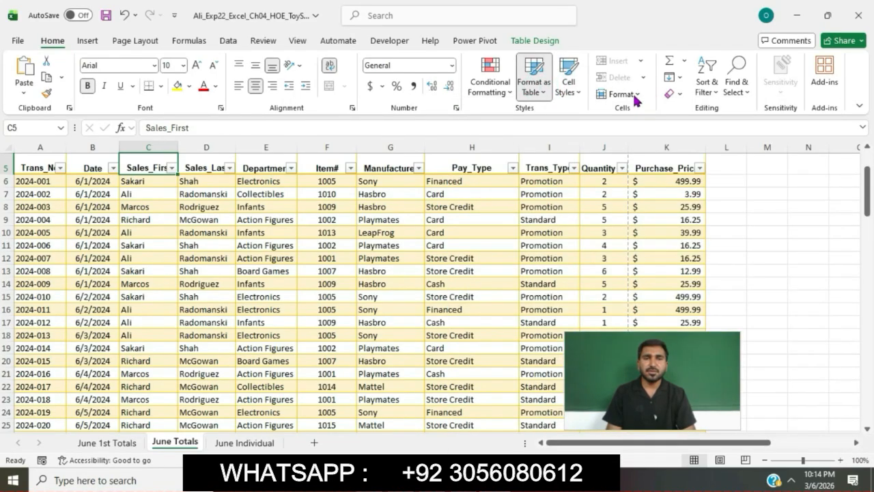
left_click(635, 96)
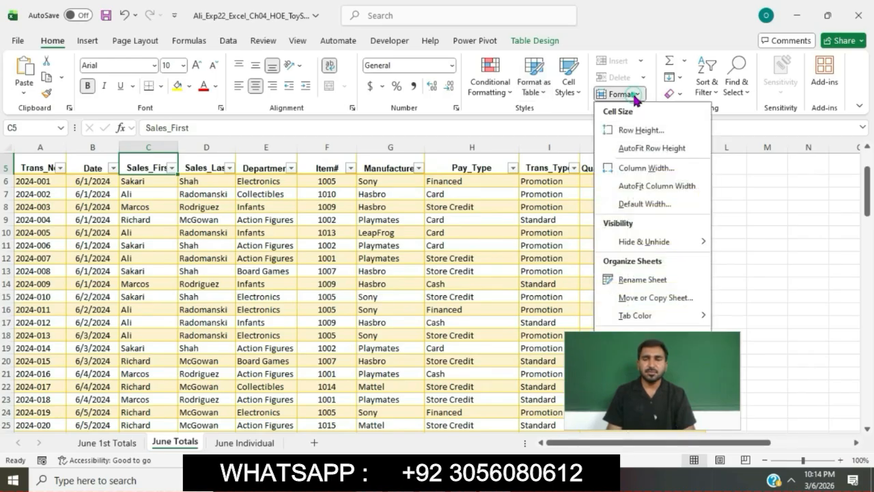
left_click(635, 96)
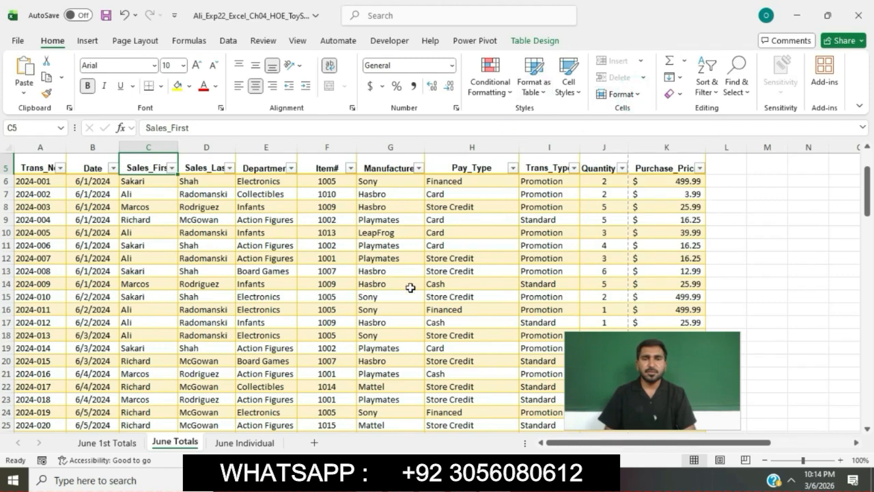
Step: Delete the Sales_First column from the Totals table
right_click(157, 167)
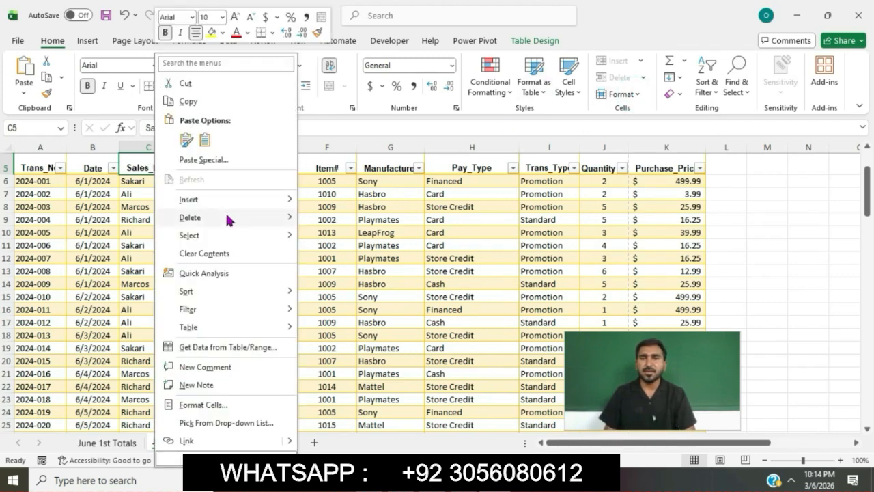
mouse_move(226, 211)
left_click(327, 223)
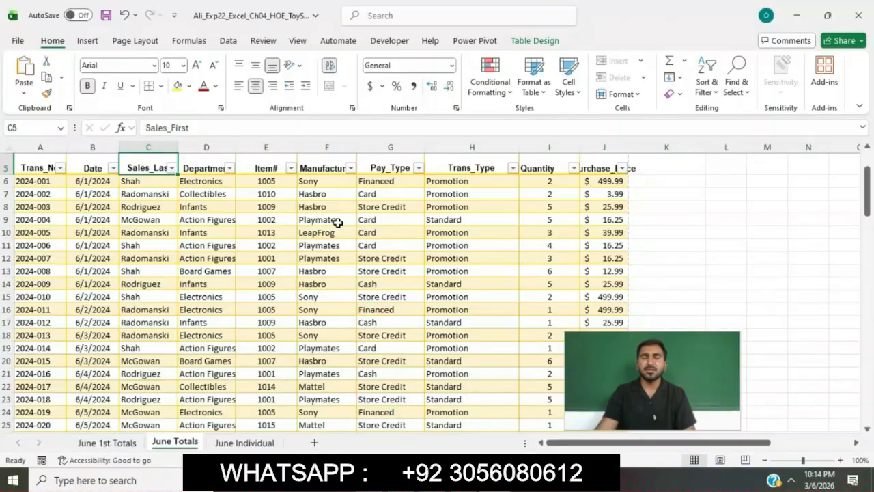
Step: Switch to the Word instructions and highlight the step 7 text about adding two new columns in turquoise
left_click(493, 480)
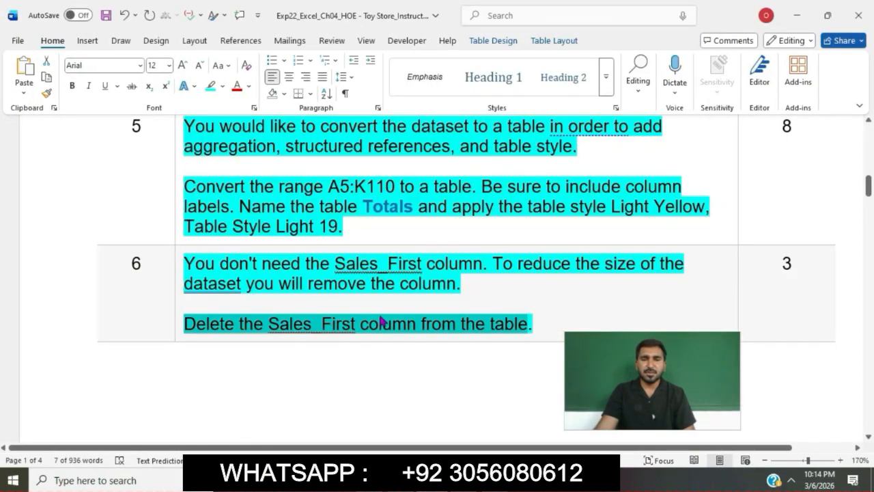
scroll(463, 328, "down", 2)
scroll(464, 334, "down", 10)
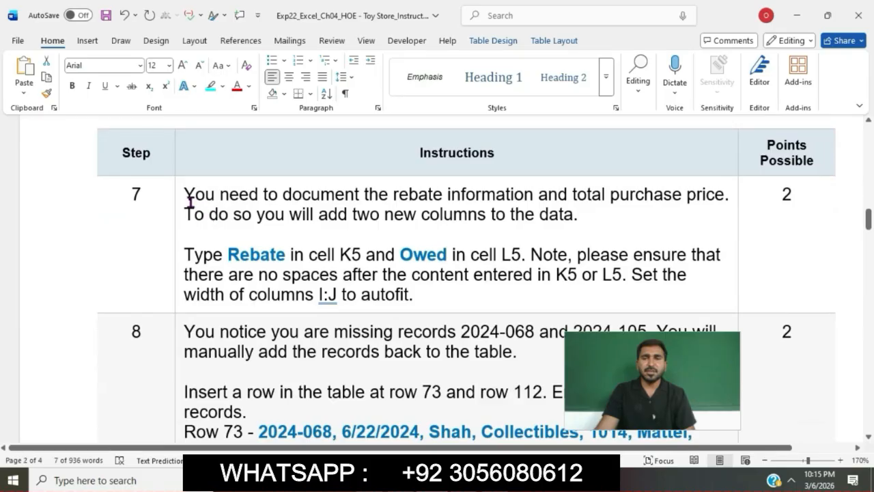
left_click(179, 196)
left_click(235, 174)
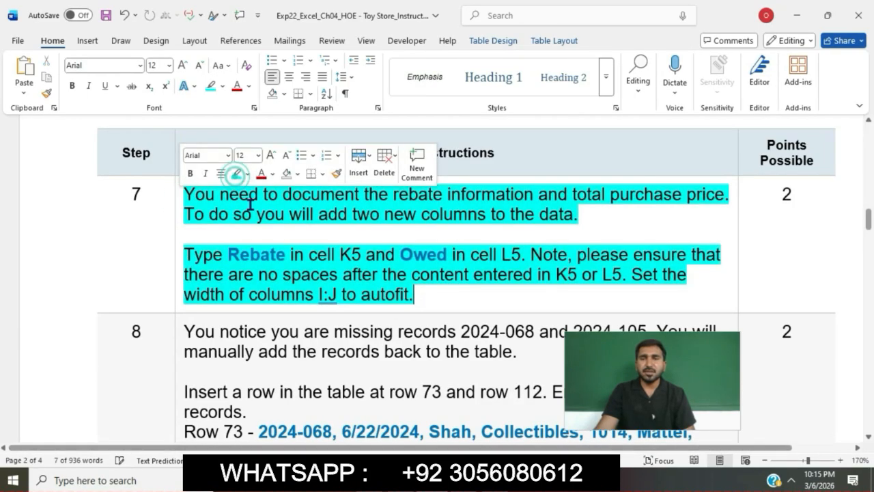
left_click(252, 212)
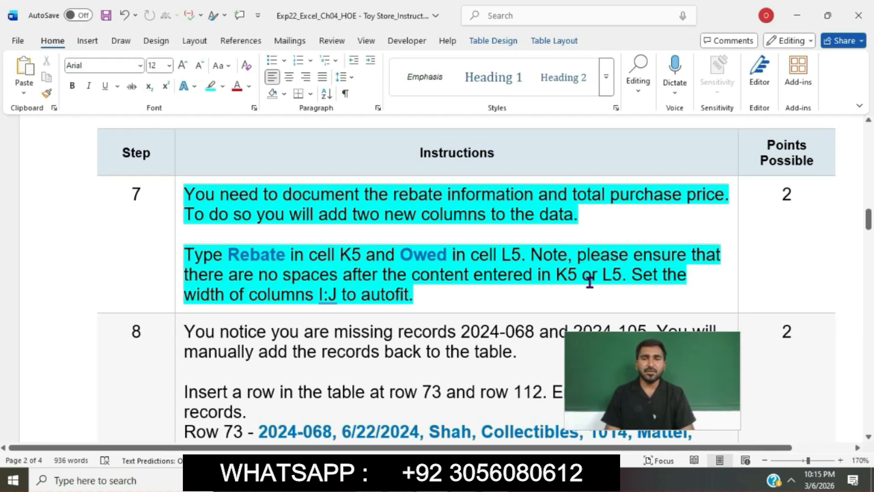
Step: Copy the heading Rebate from the Word instructions and enter it in cell K5 of June Totals in Excel
left_click_drag(230, 254, 286, 255)
key("ctrl+c")
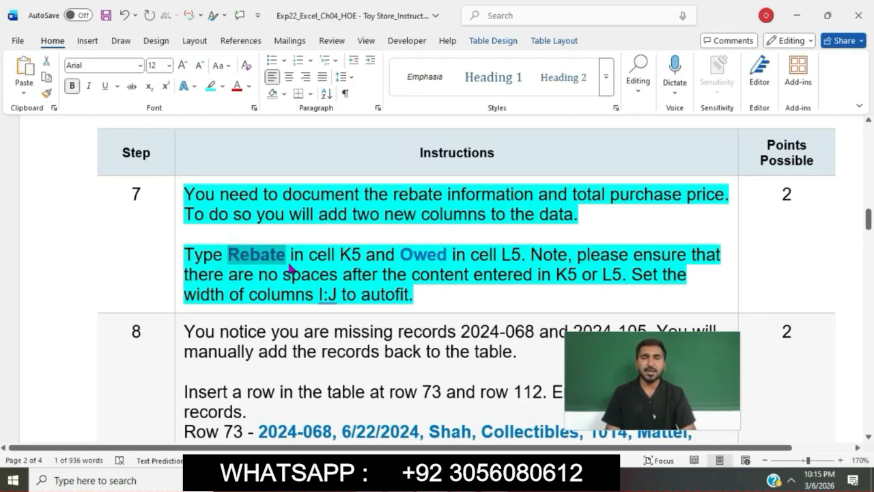
left_click(483, 481)
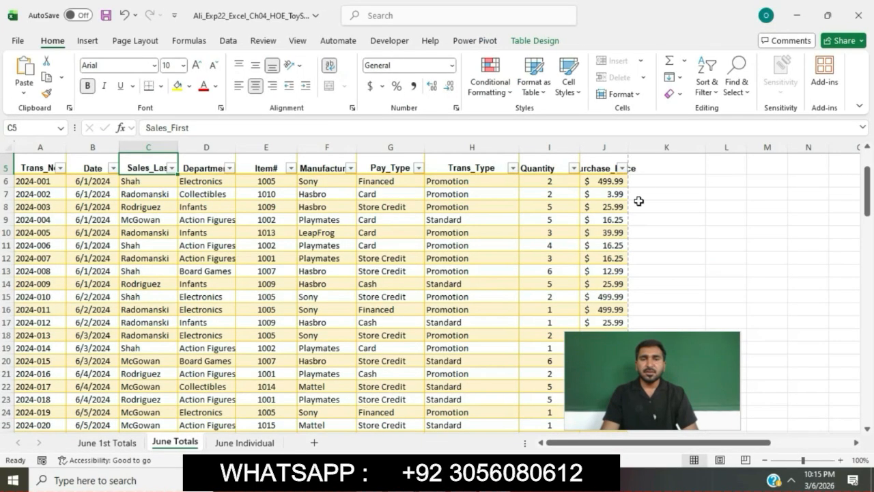
left_click(655, 171)
left_click(541, 127)
key("ctrl+v")
key("Return")
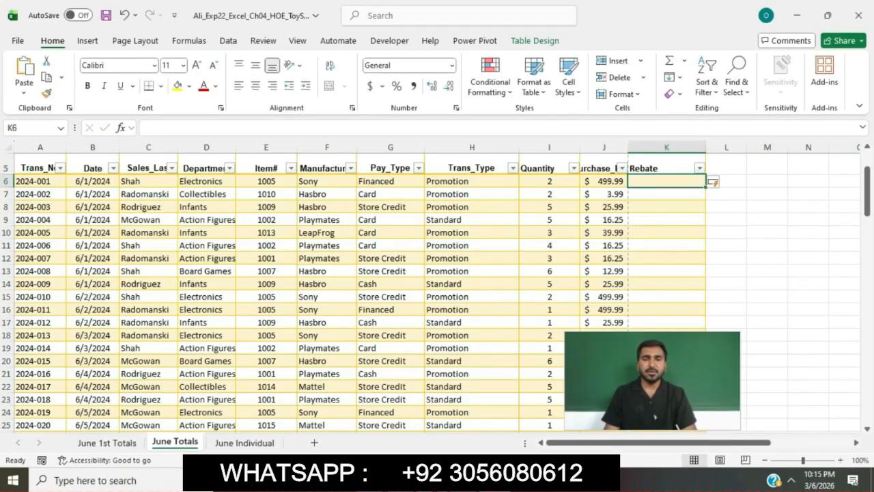
Step: Copy the heading Owed from the Word instructions and enter it in cell L5 of June Totals in Excel
key("alt+Tab")
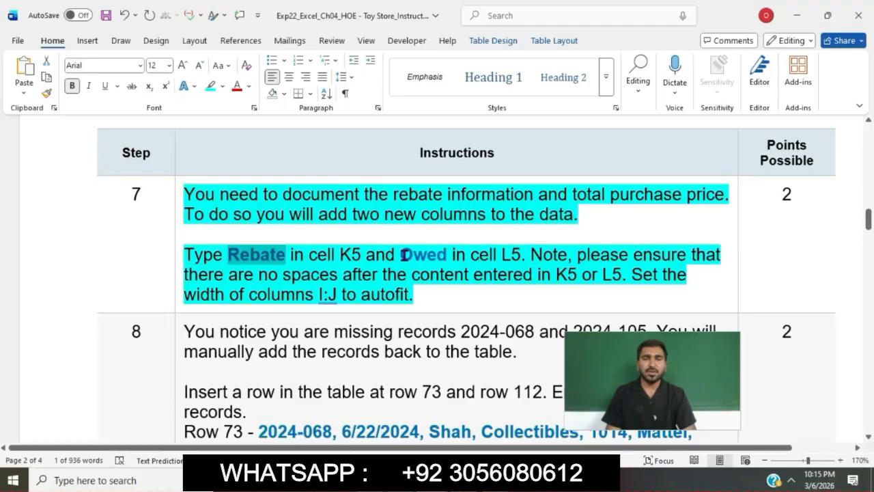
left_click_drag(402, 255, 444, 257)
key("ctrl+c")
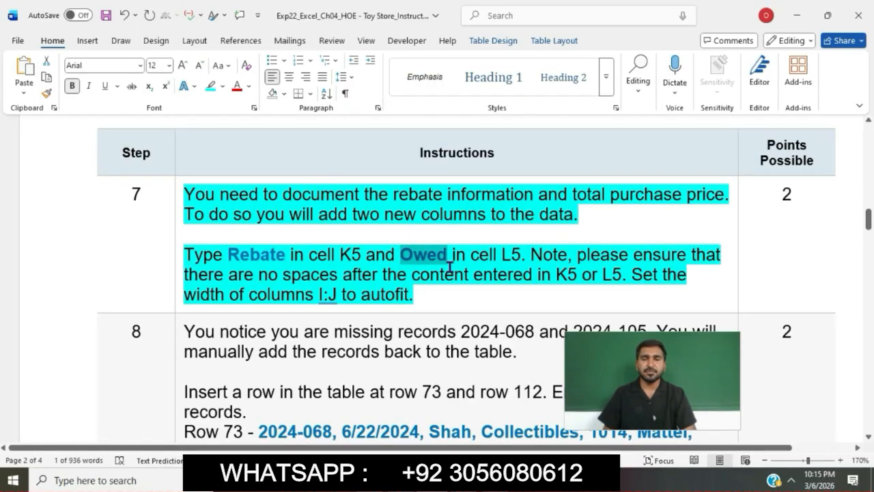
key("alt+Tab")
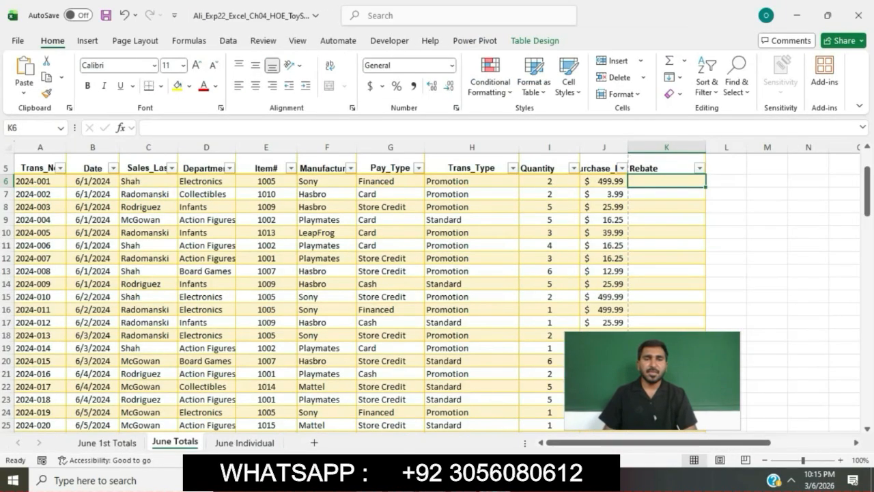
left_click(722, 164)
left_click(598, 128)
key("ctrl+v")
key("Return")
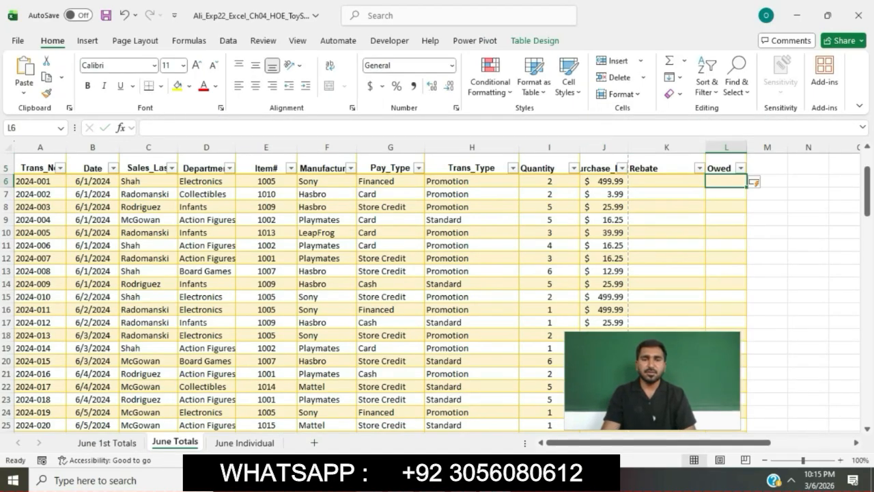
Step: Check the autofit instruction in Word, and autofit the width of columns I:J on June Totals in Excel
key("alt+Tab")
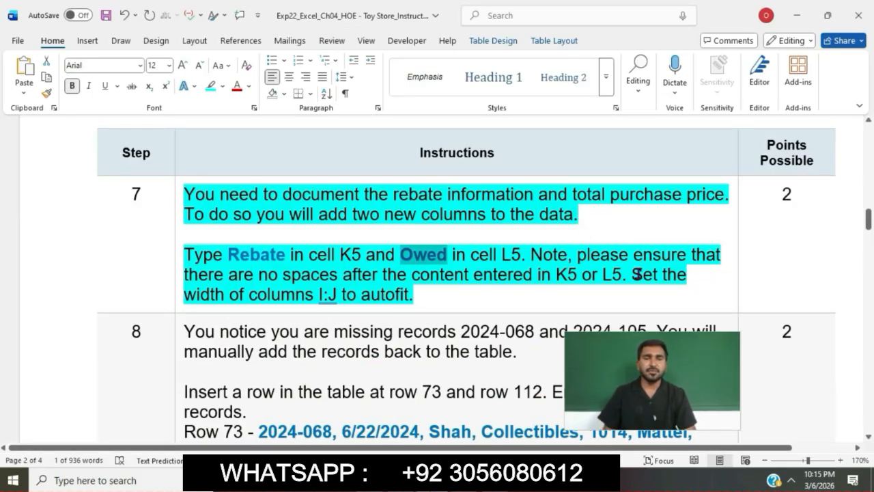
left_click_drag(202, 294, 414, 295)
key("alt+Tab")
left_click_drag(538, 147, 592, 149)
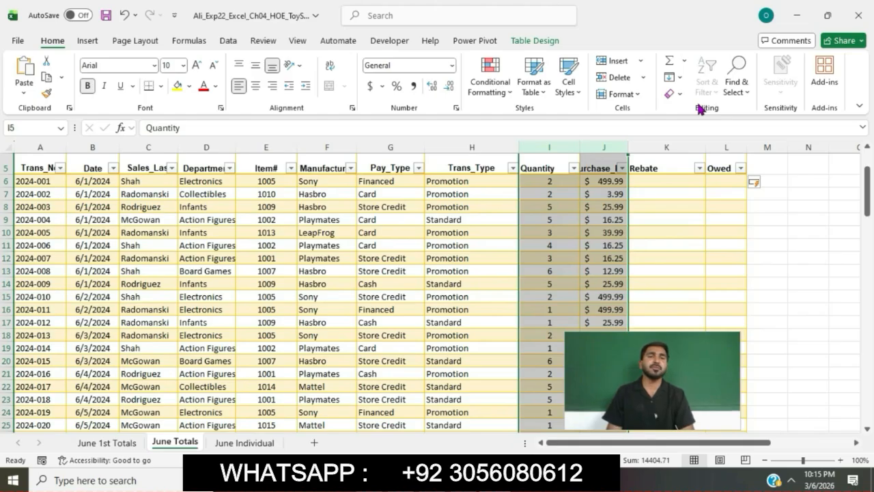
left_click(640, 94)
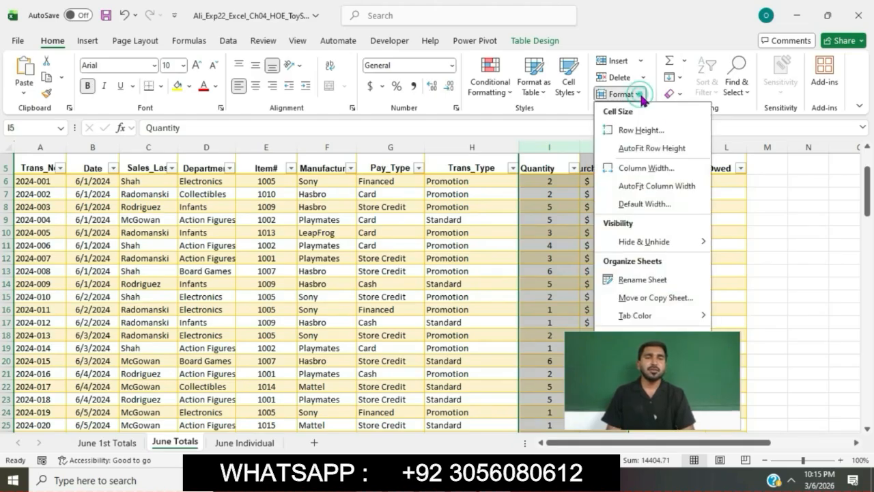
left_click(672, 186)
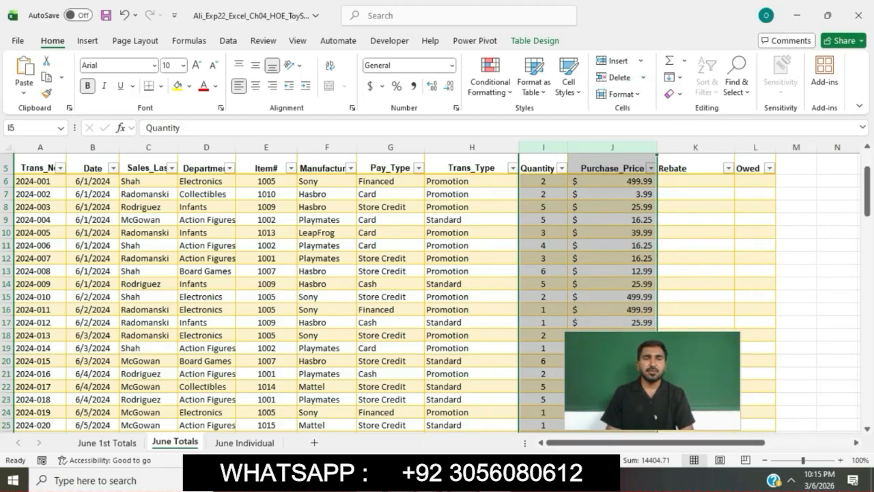
Step: Switch to the Word instructions and highlight the step 8 text about adding the missing records in turquoise
key("alt+Tab")
scroll(437, 304, "down", 2)
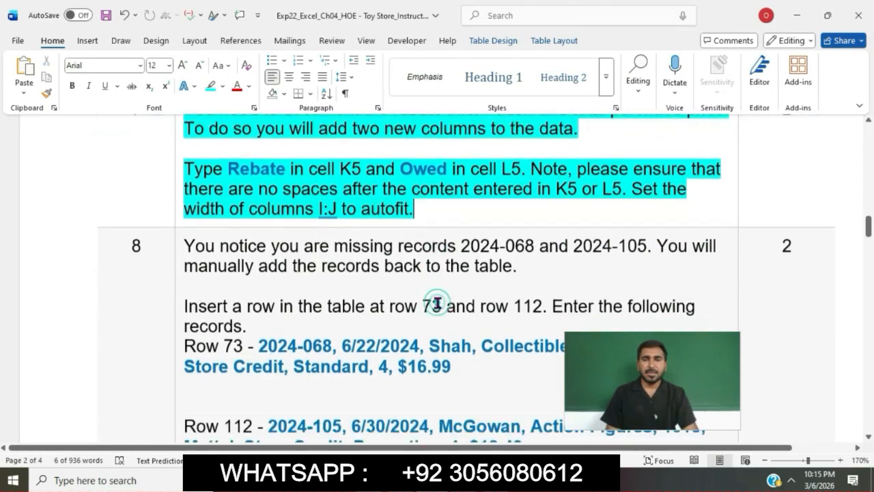
scroll(437, 303, "down", 1)
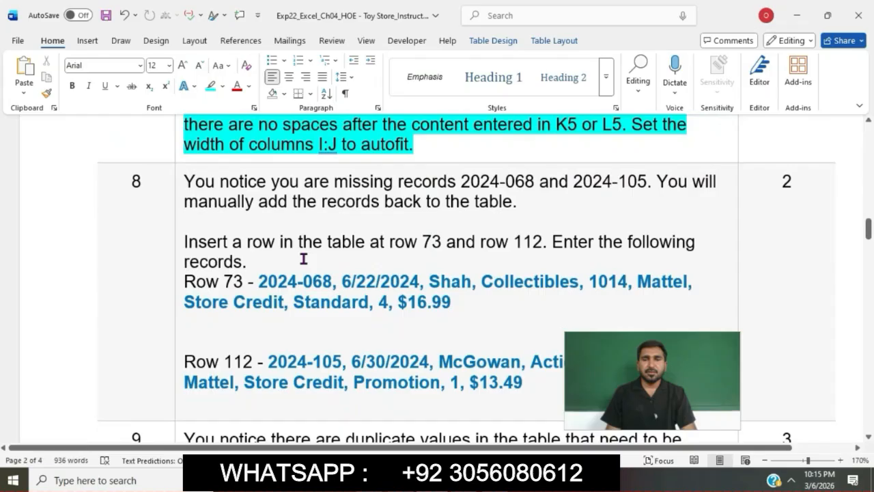
left_click(181, 183)
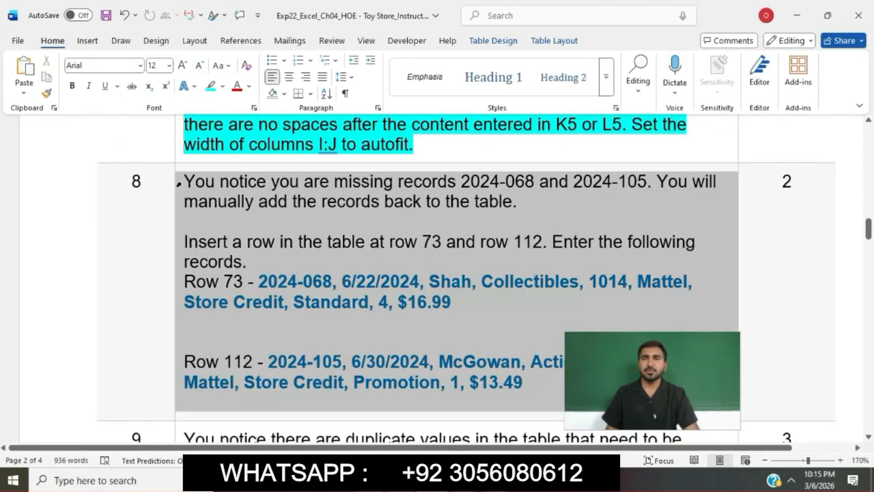
left_click(236, 162)
left_click(240, 187)
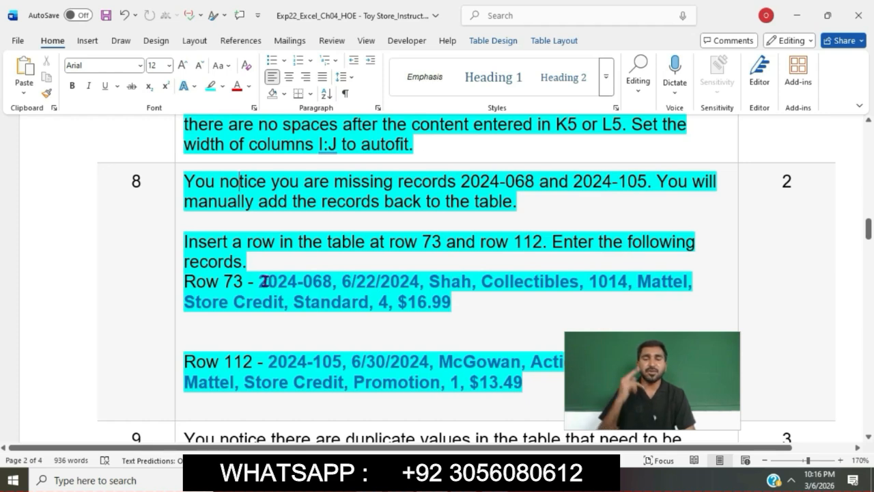
Step: Copy 2024-068 from the Word instructions and insert a new row at row 73 of June Totals in Excel
left_click_drag(259, 281, 323, 284)
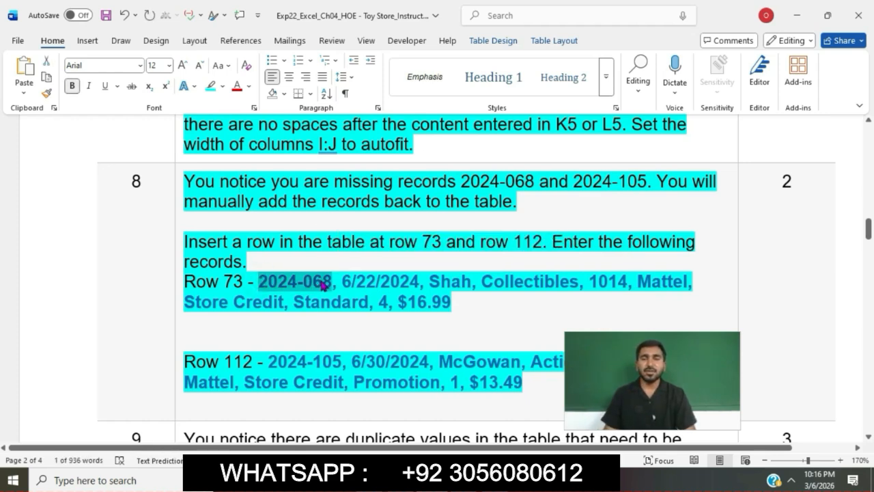
key("alt+Tab")
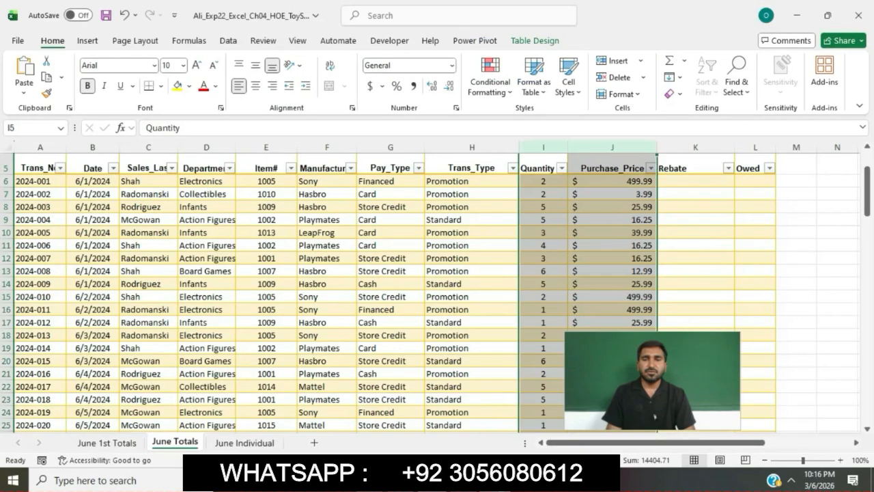
scroll(428, 354, "down", 17)
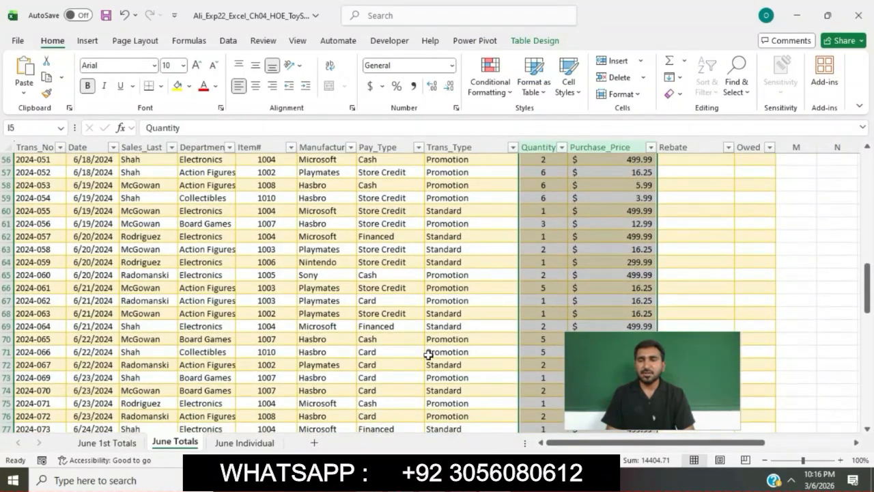
scroll(428, 354, "down", 2)
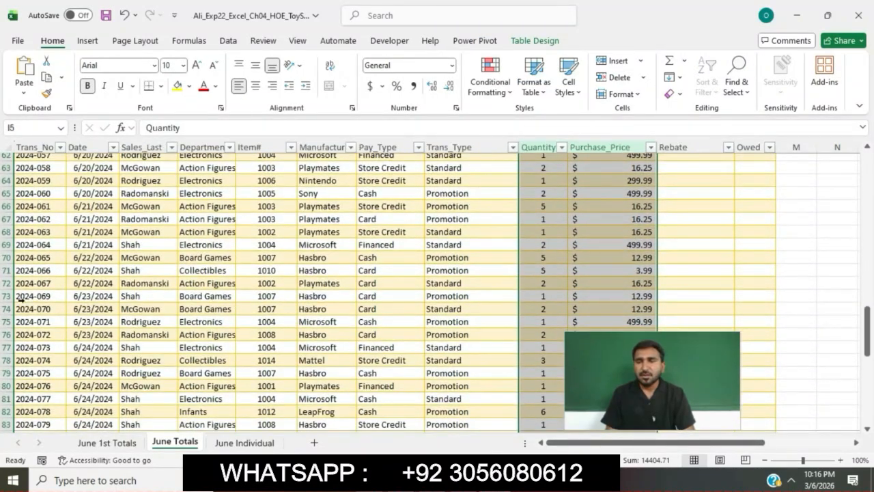
left_click(9, 296)
right_click(11, 297)
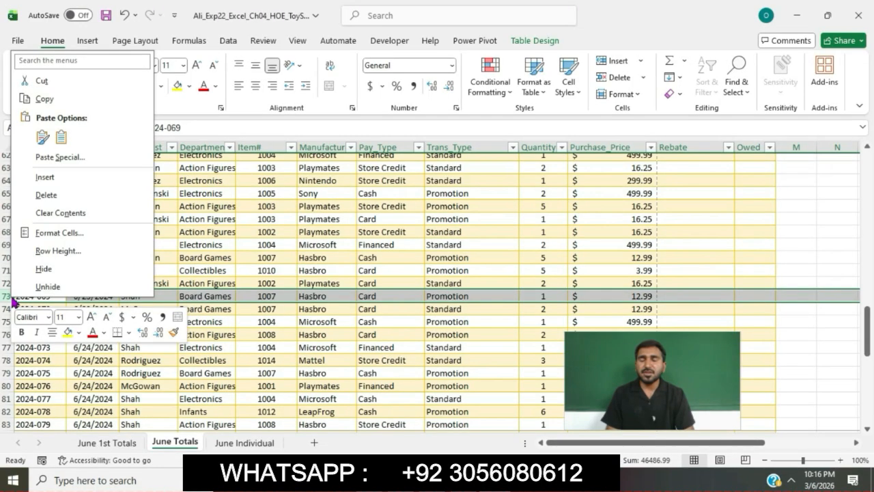
left_click(65, 179)
Step: Enter the transaction number 2024-068 in cell A73
left_click(40, 295)
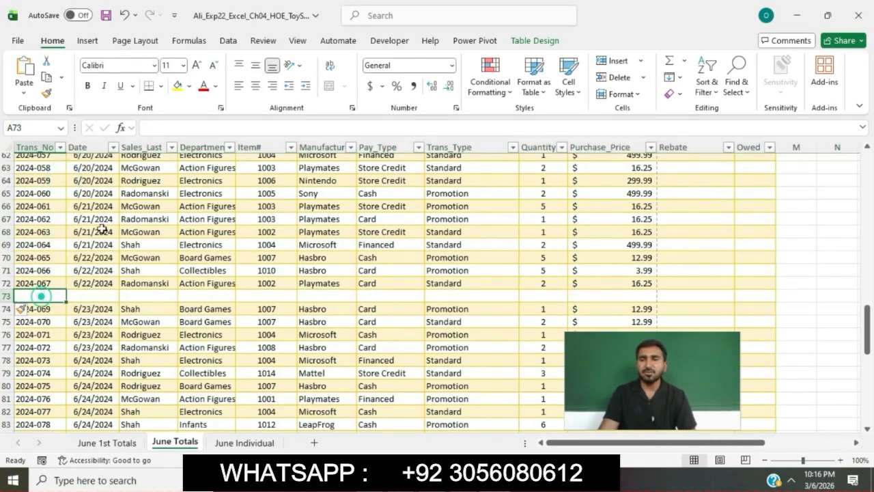
left_click(160, 129)
type("2024-068")
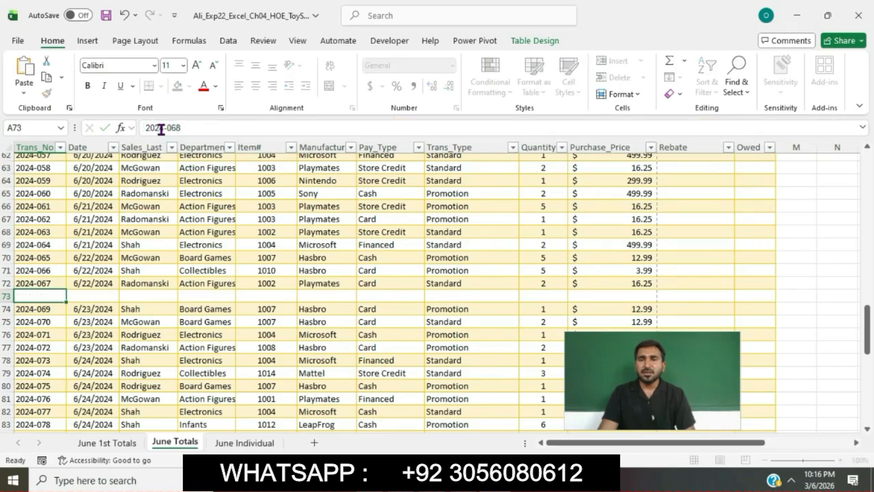
key("Tab")
Step: Copy the date 6/22/2024 from the Word instructions and enter it in cell B73 of June Totals in Excel
key("alt+Tab")
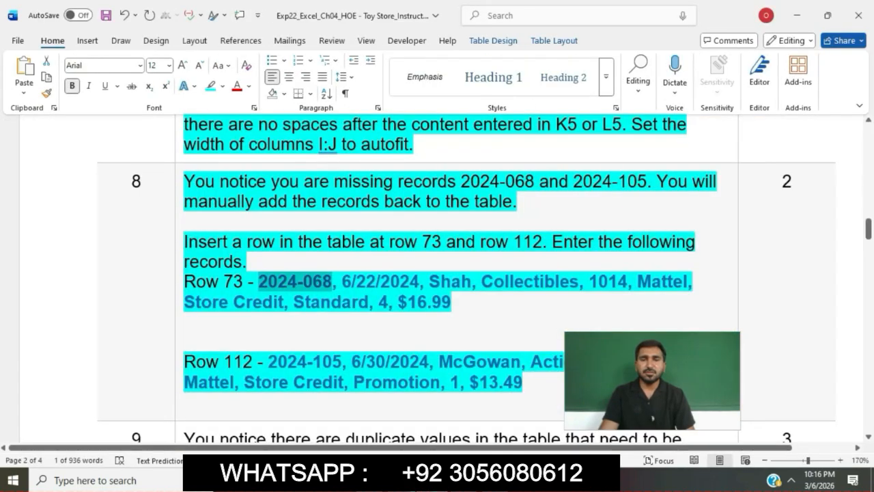
left_click_drag(342, 284, 403, 285)
key("ctrl+c")
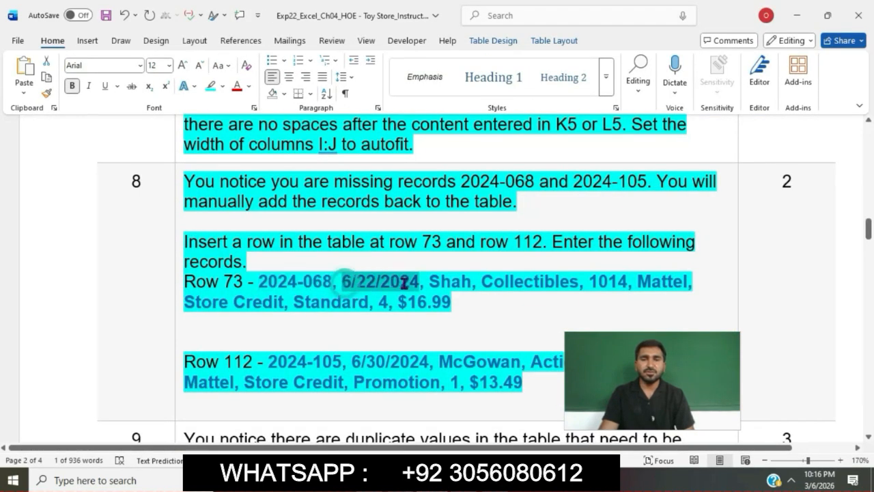
key("alt+Tab")
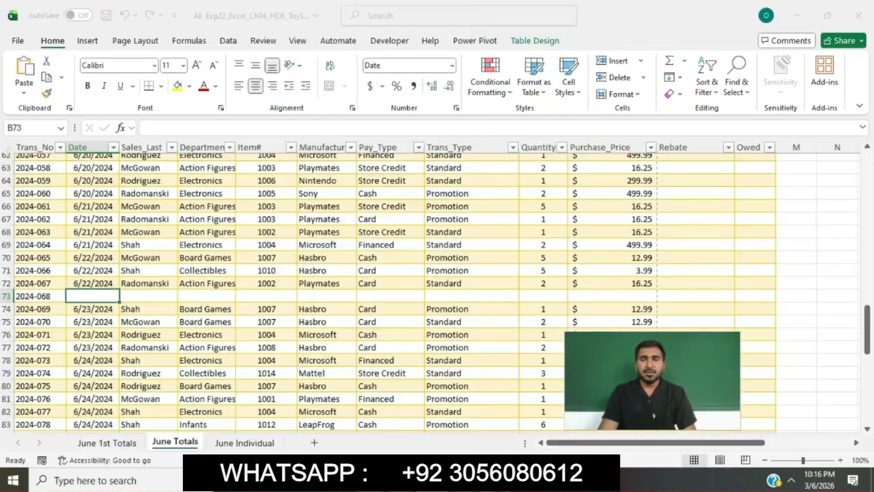
left_click(283, 128)
key("ctrl+v")
key("Tab")
Step: Copy the salesperson's last name for row 73 from the Word instructions and enter it in cell C73 in Excel
key("alt+Tab")
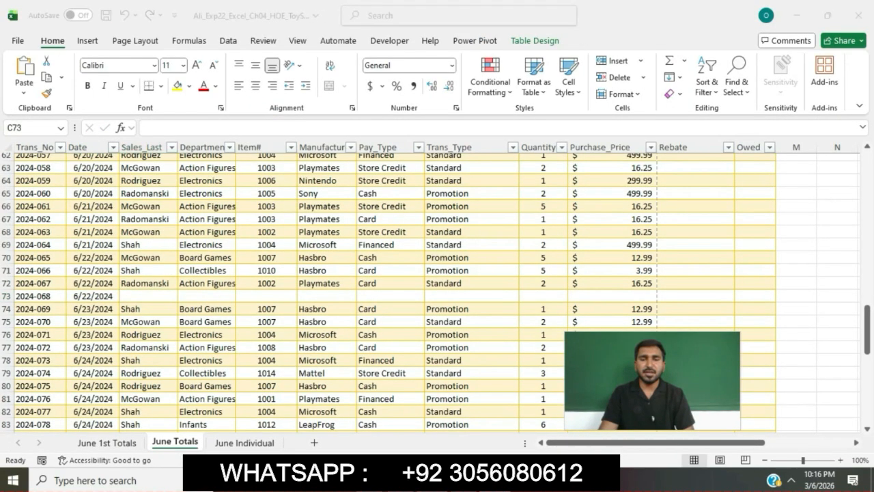
left_click_drag(429, 281, 469, 286)
key("ctrl+c")
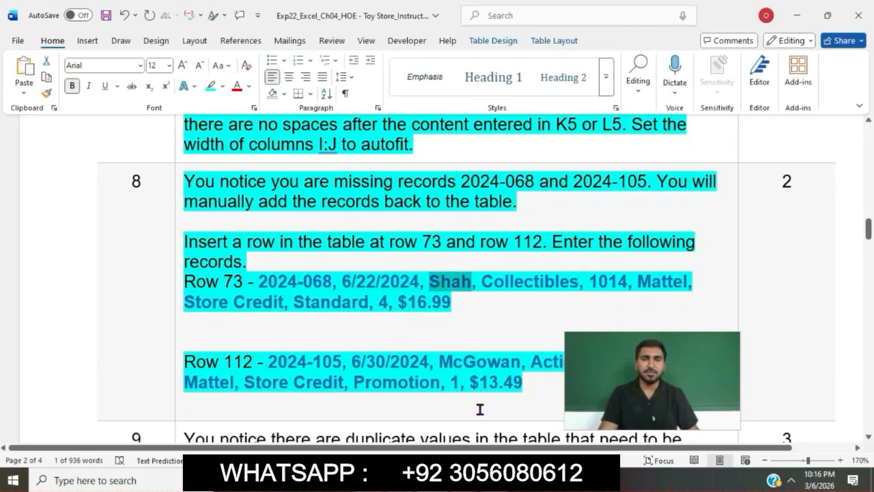
key("alt+Tab")
left_click(232, 125)
key("ctrl+v")
key("Tab")
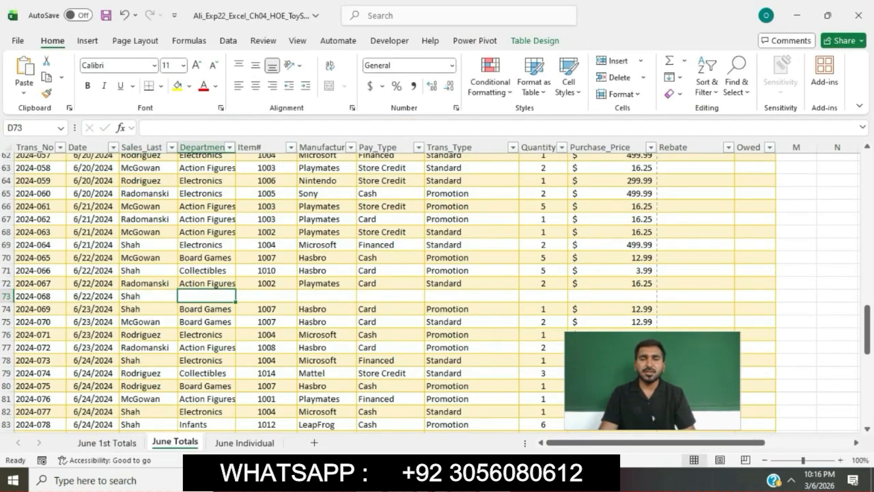
Step: Copy the department Collectibles from the Word instructions and enter it in cell D73 in Excel
key("alt+Tab")
left_click_drag(483, 283, 577, 293)
key("ctrl+c")
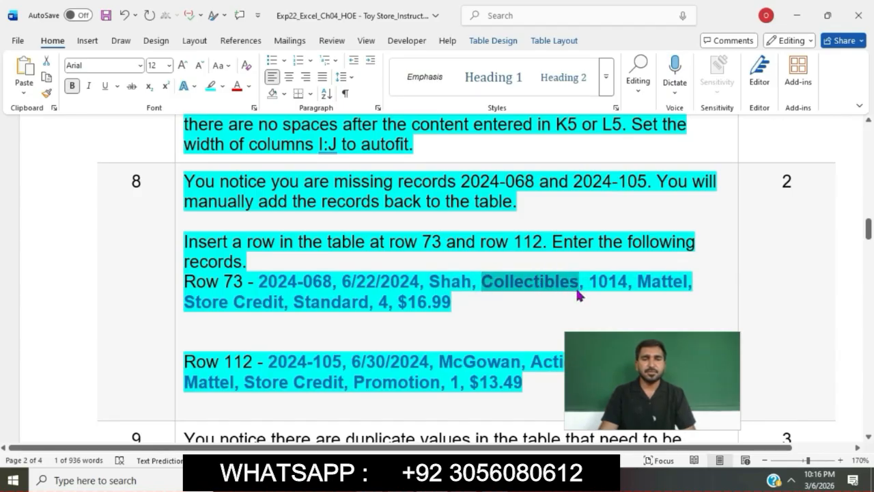
key("alt+Tab")
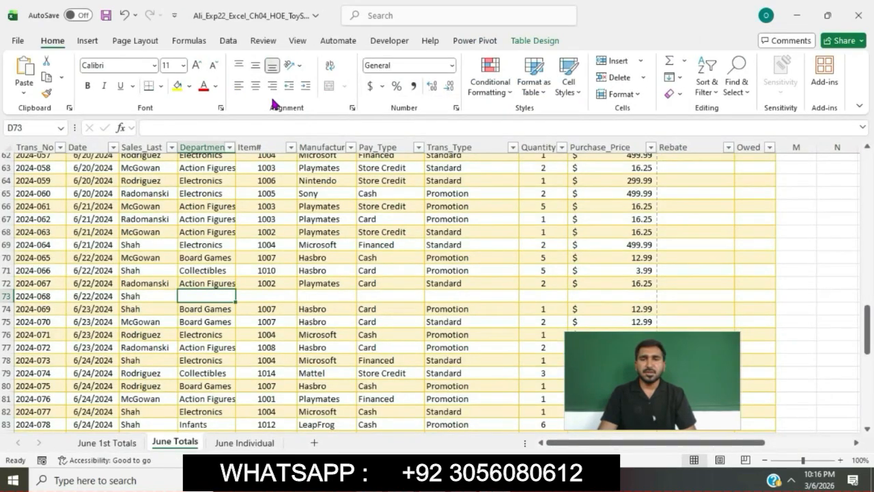
left_click(273, 130)
key("ctrl+v")
key("Tab")
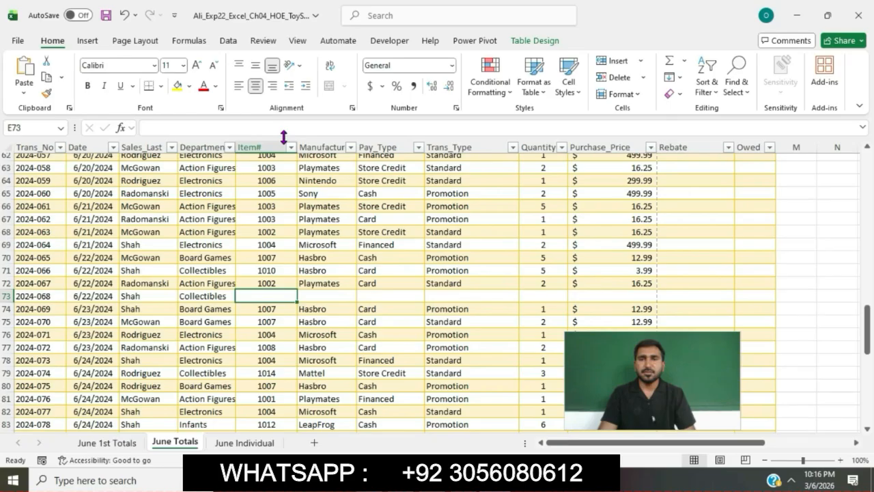
Step: Copy the item number 1014 from the Word instructions and enter it in cell E73 in Excel
key("alt+Tab")
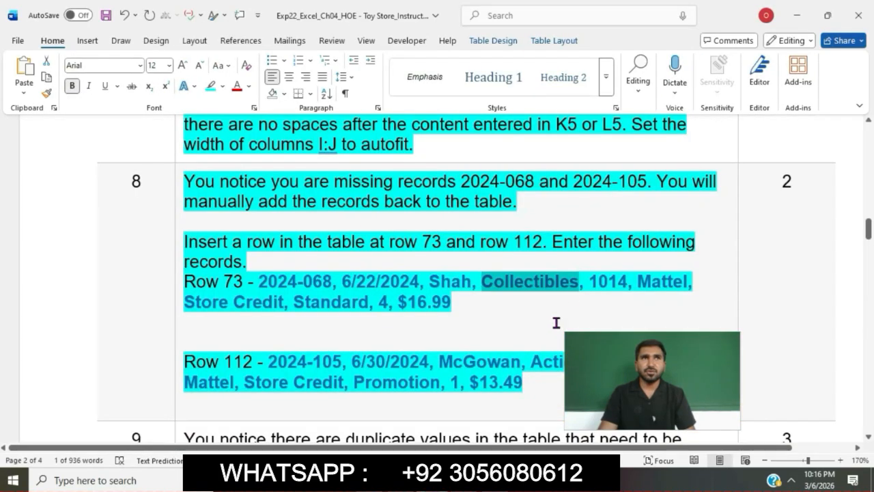
double_click(607, 282)
key("ctrl+c")
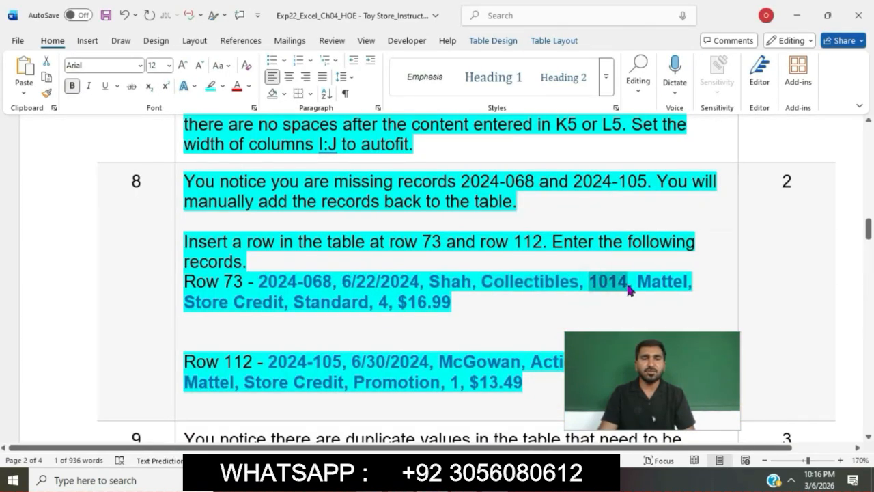
key("alt+Tab")
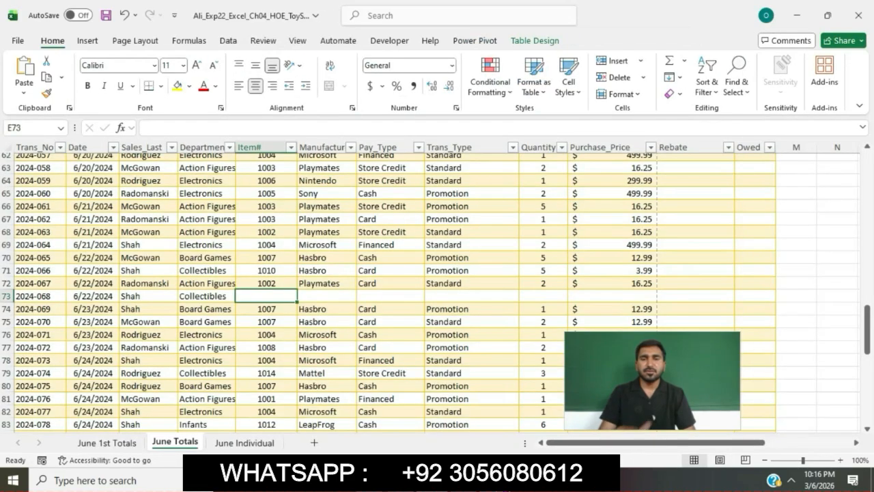
left_click(302, 128)
key("ctrl+v")
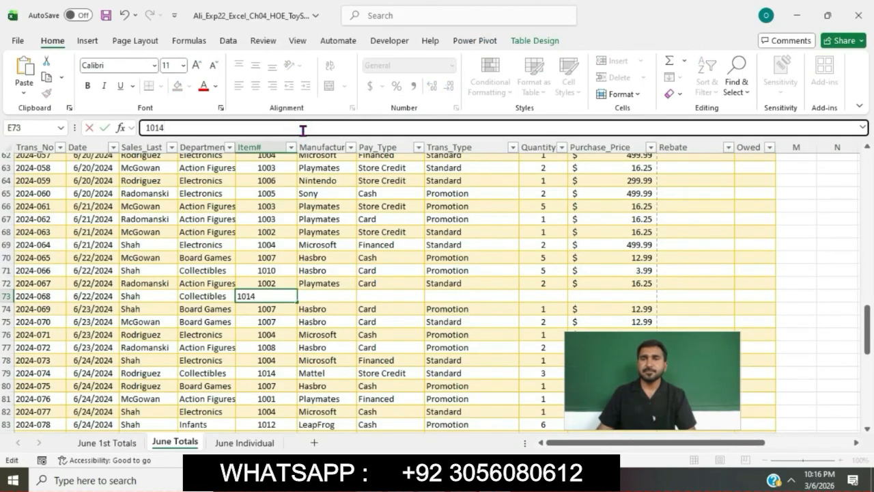
key("Tab")
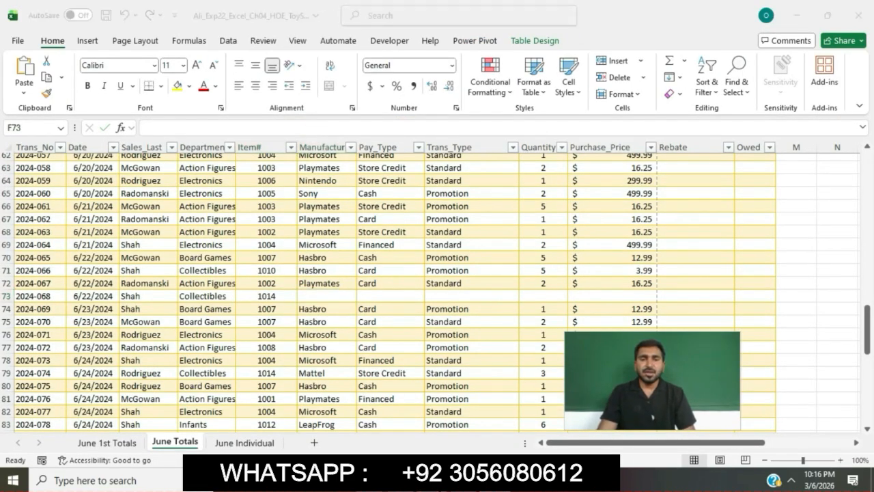
Step: Copy the manufacturer Mattel from the Word instructions and enter it in cell F73 in Excel
key("alt+Tab")
left_click_drag(637, 285, 688, 281)
key("ctrl+c")
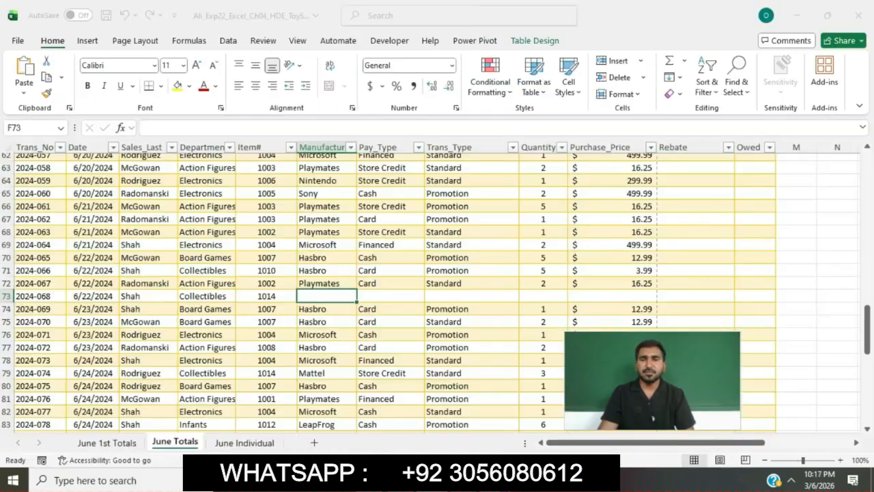
key("alt+Tab")
left_click(244, 128)
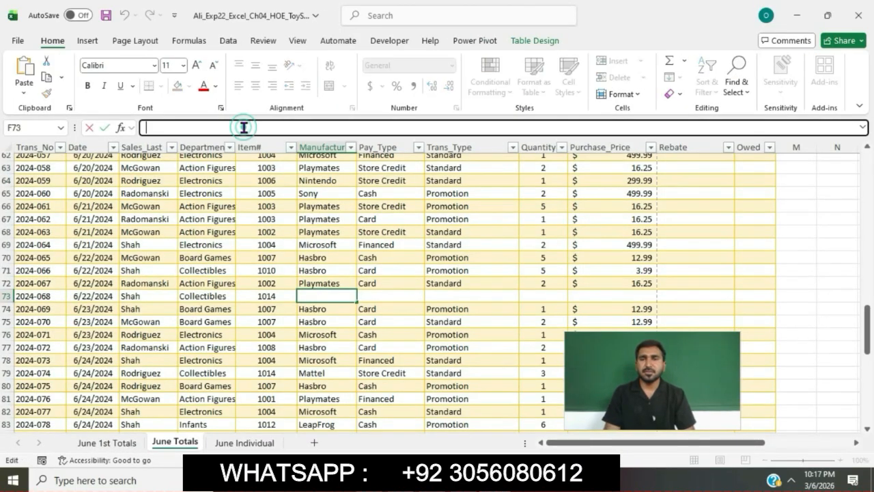
key("ctrl+v")
key("Tab")
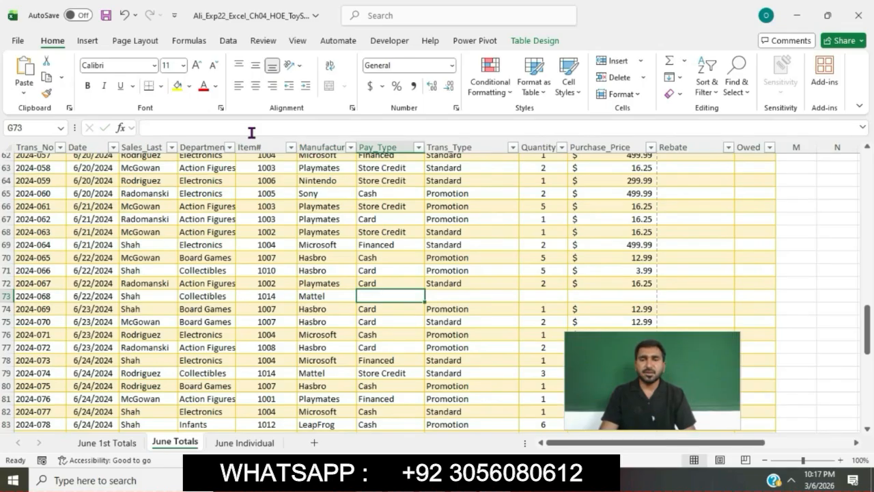
Step: Copy the payment type Store Credit from the Word instructions and enter it in cell G73 in Excel
key("alt+Tab")
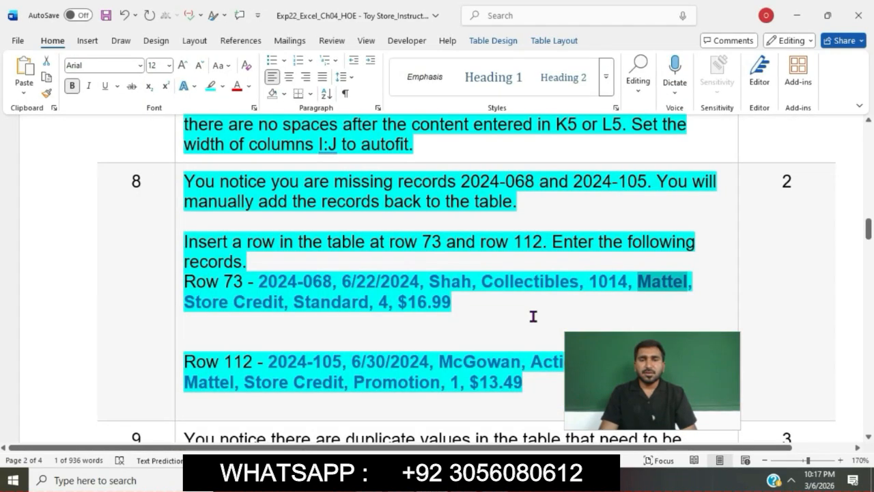
left_click_drag(186, 302, 273, 306)
key("ctrl+c")
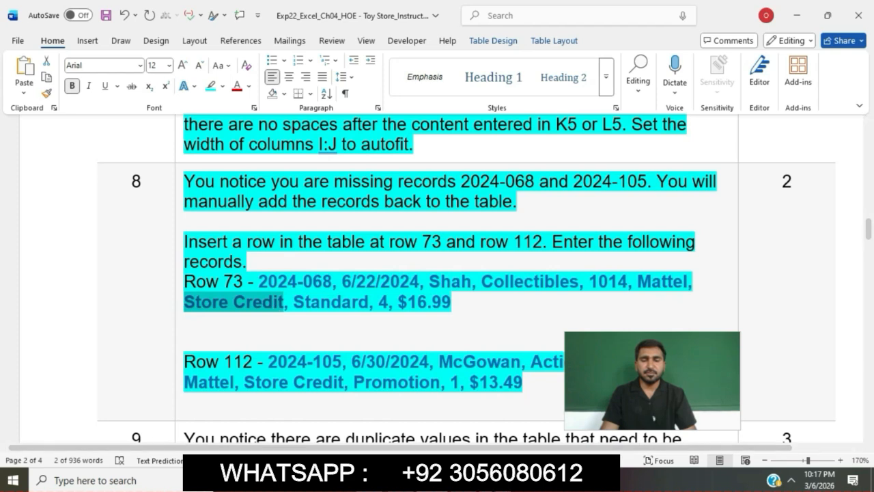
key("alt+Tab")
left_click(316, 132)
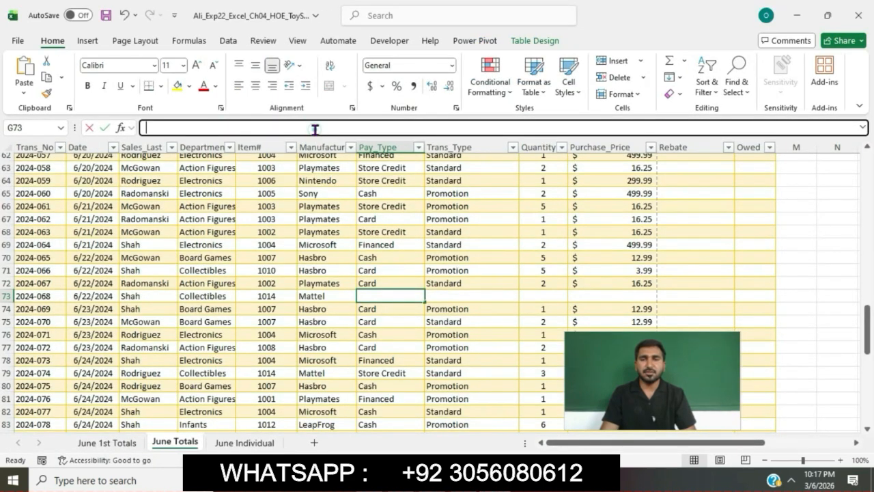
key("ctrl+v")
key("Tab")
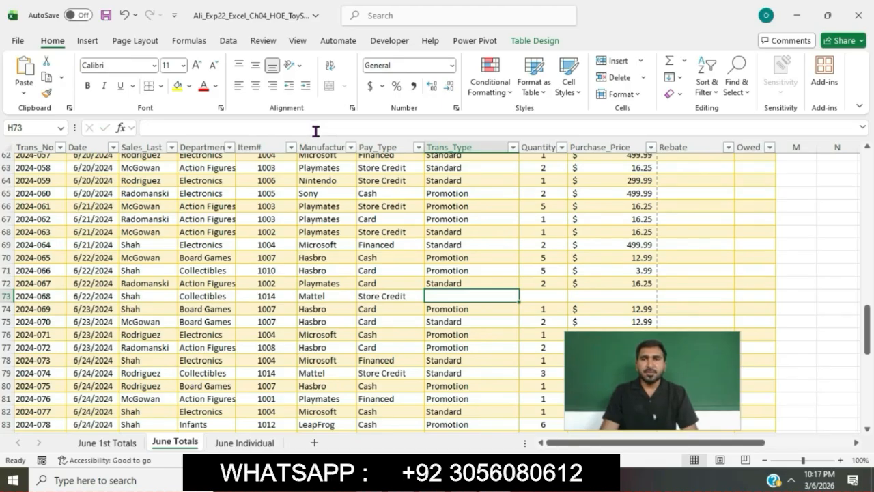
Step: Copy the transaction type Standard from the Word instructions into cell H73 in Excel, and enter the quantity 4 in I73
key("alt+Tab")
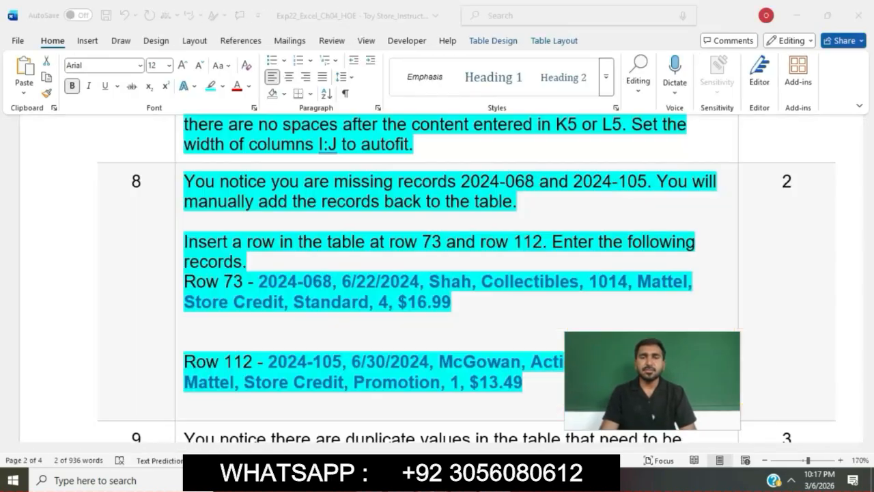
left_click_drag(294, 302, 368, 306)
key("ctrl+c")
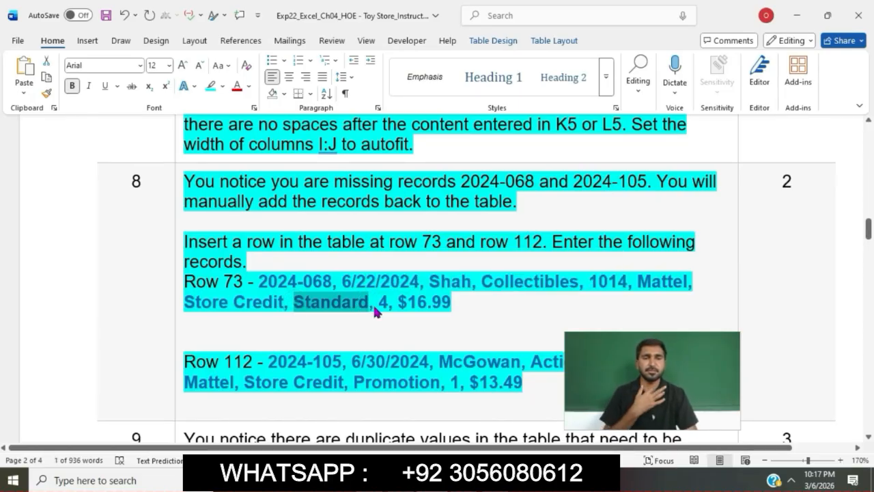
key("alt+Tab")
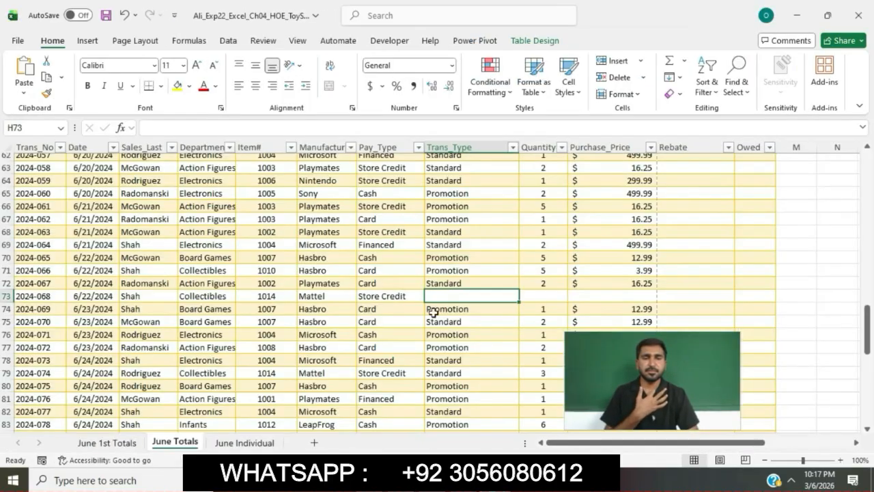
left_click(321, 128)
key("ctrl+v")
key("Tab")
type("4")
key("Tab")
Step: Copy the purchase price $16.99 from the Word instructions and enter it in cell J73 in Excel
key("alt+Tab")
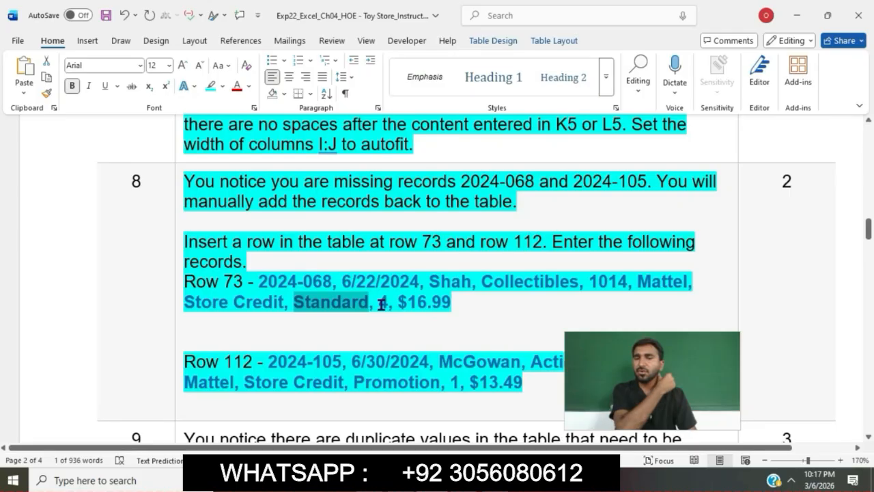
left_click_drag(401, 304, 453, 302)
key("ctrl+c")
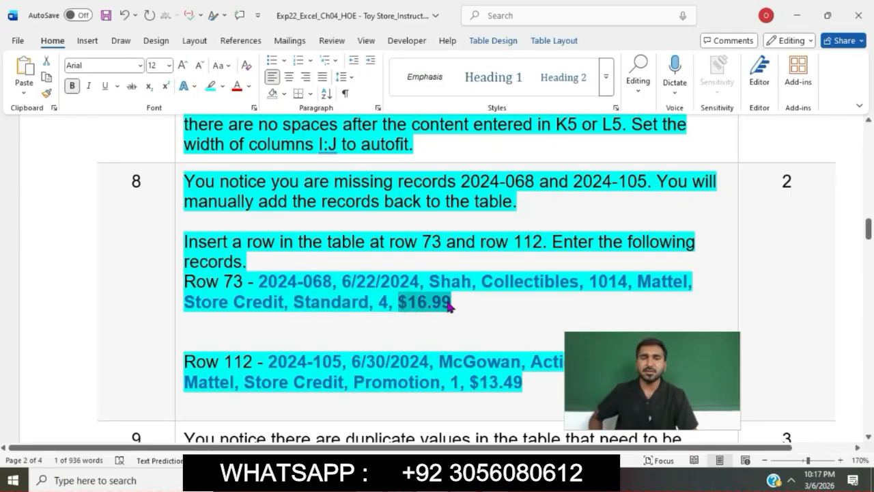
key("alt+Tab")
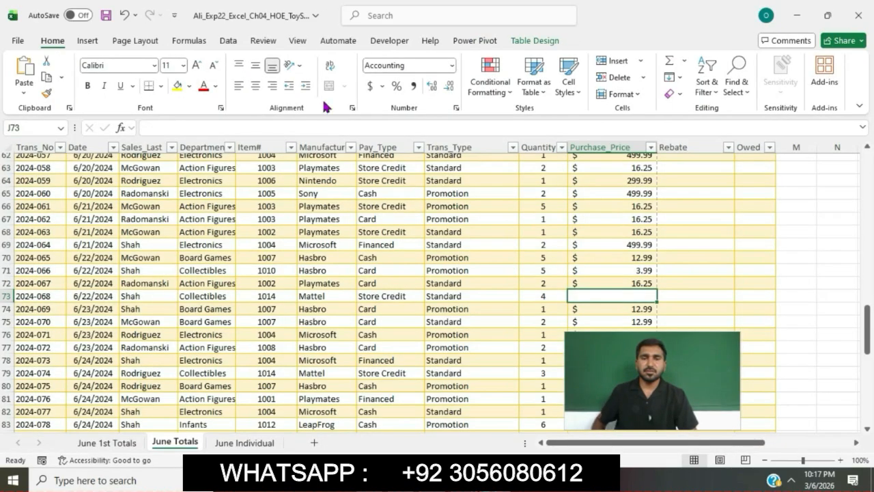
left_click(313, 127)
key("ctrl+v")
key("Return")
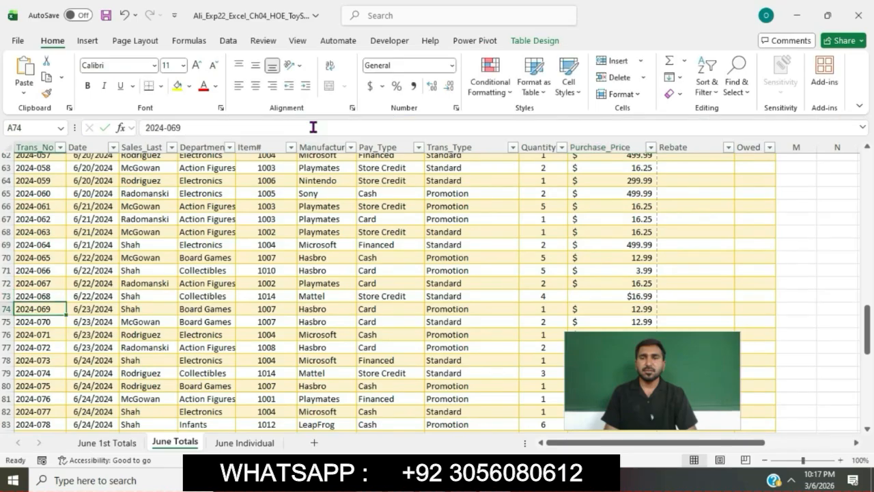
Step: Copy the row 112 transaction number 2024-105 from the Word instructions and return to the June Totals sheet in Excel
key("alt+Tab")
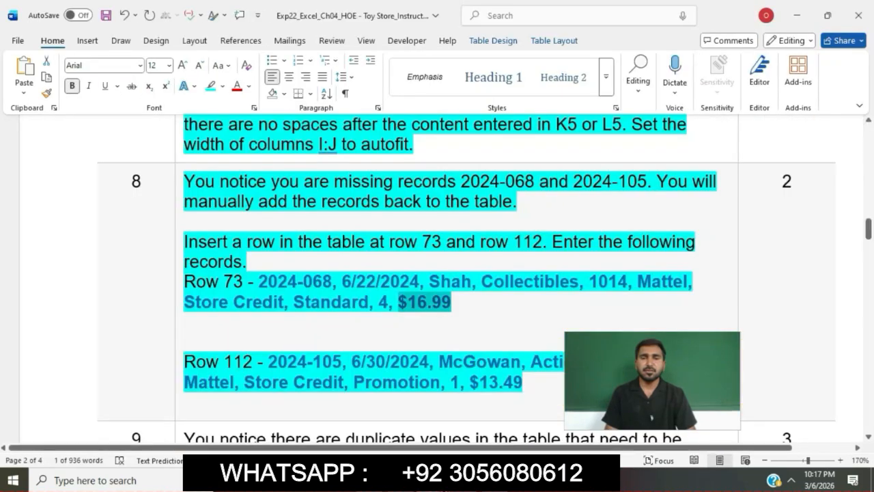
left_click(441, 302)
scroll(437, 301, "down", 2)
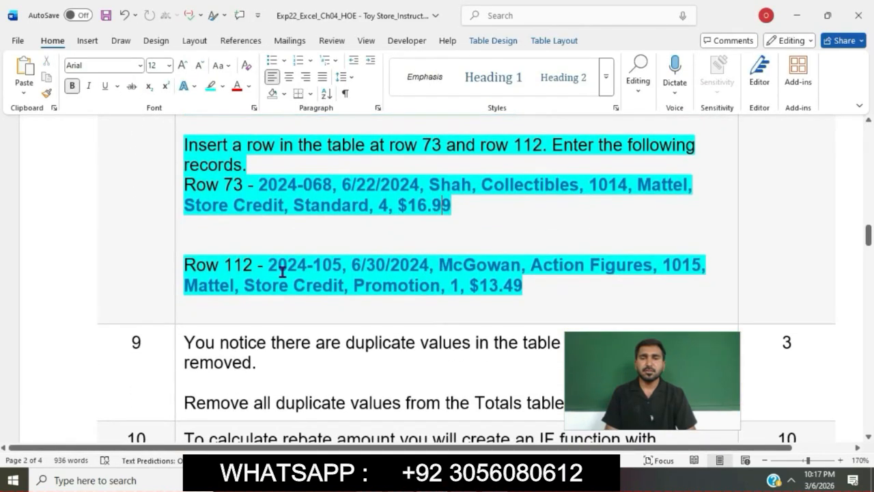
left_click_drag(271, 267, 331, 273)
key("ctrl+c")
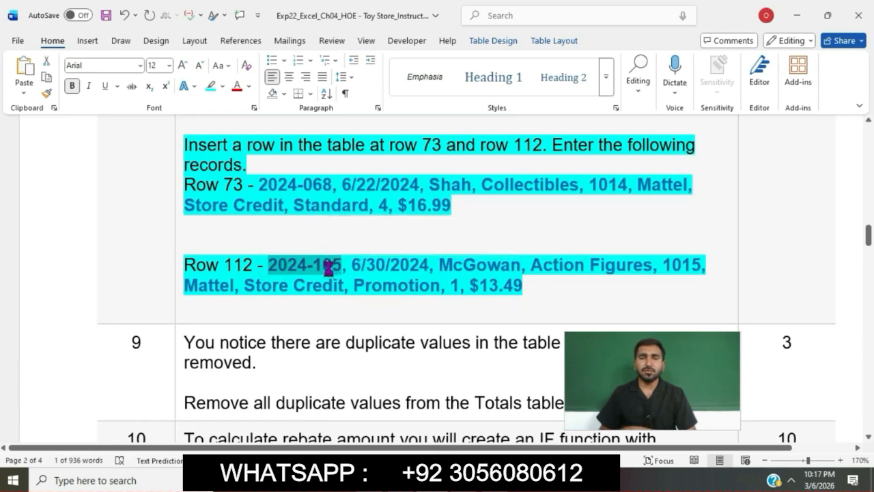
key("alt+Tab")
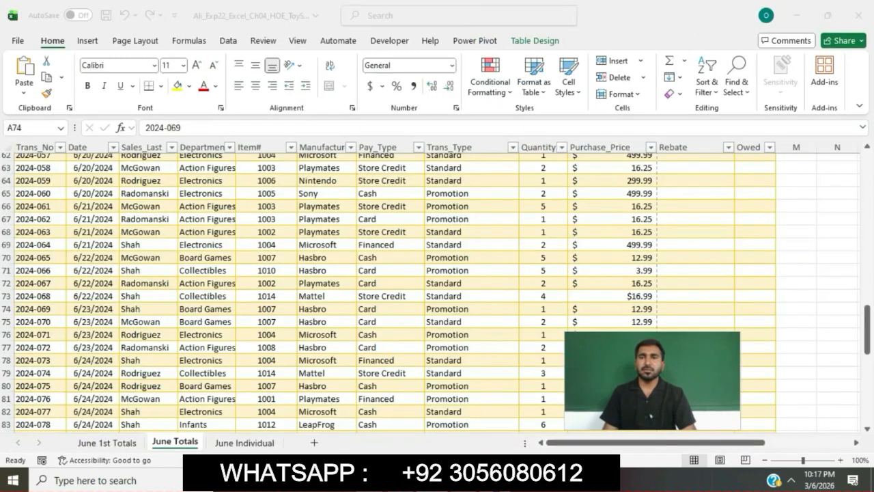